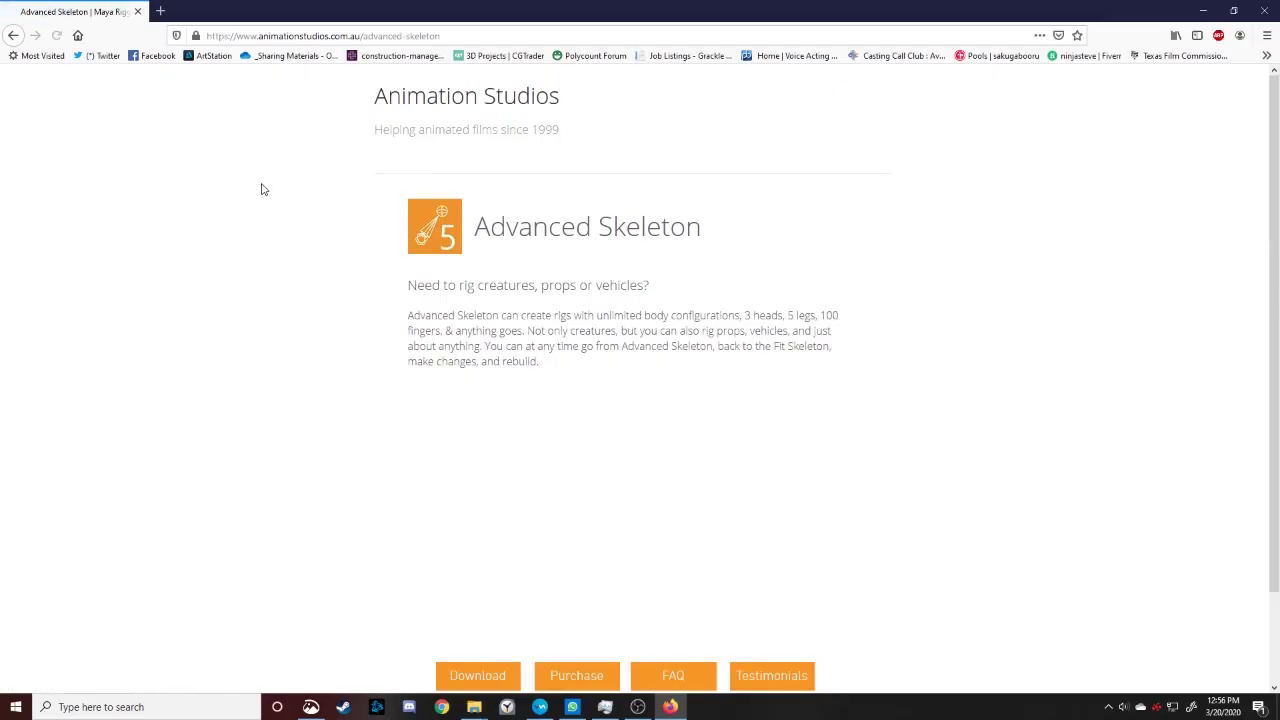
Download Advanced Skeleton and create a folder named AS5 in Maya's 2017 plug-ins folder
scroll(349, 364, "down", 1)
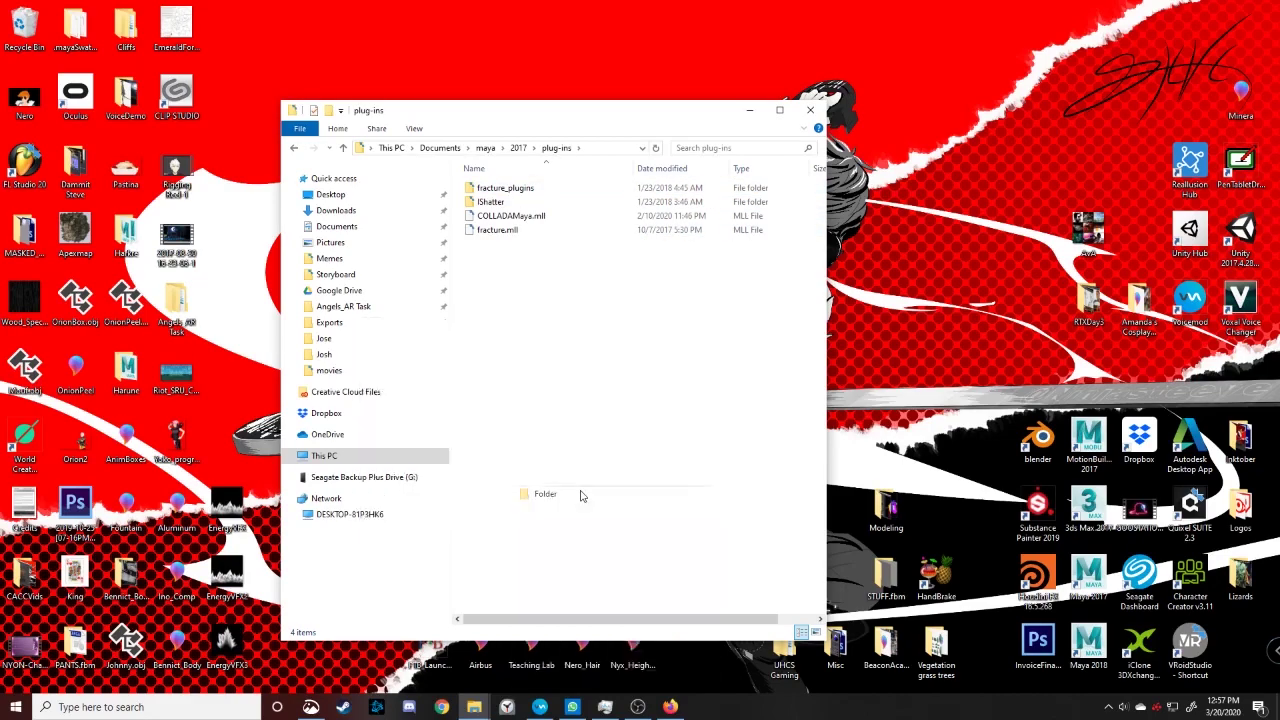
type("AS5")
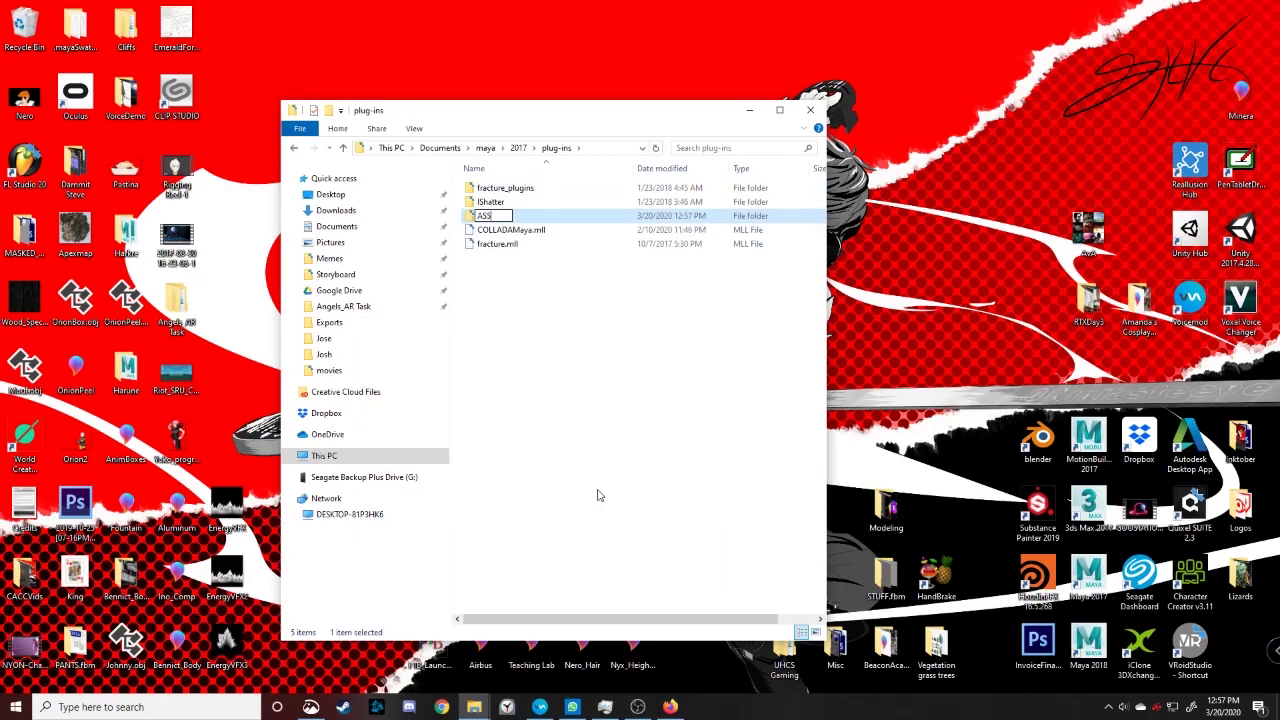
key("Return")
Paste the AdvancedSkeleton5 archive into the AS5 folder and extract its contents there
double_click(510, 190)
right_click(517, 275)
left_click(415, 368)
right_click(511, 189)
left_click(373, 240)
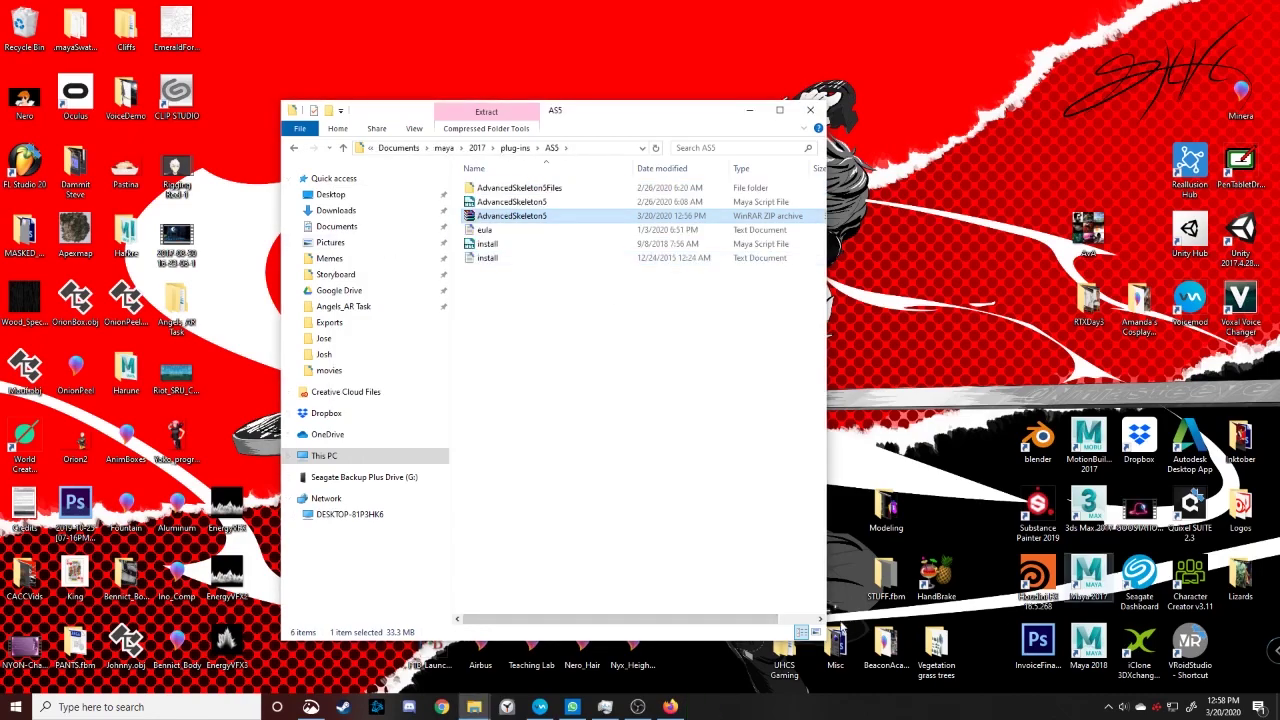
Launch Maya 2017 and load the install Maya script from the AS5 folder into the viewport to install Advanced Skeleton
double_click(1093, 574)
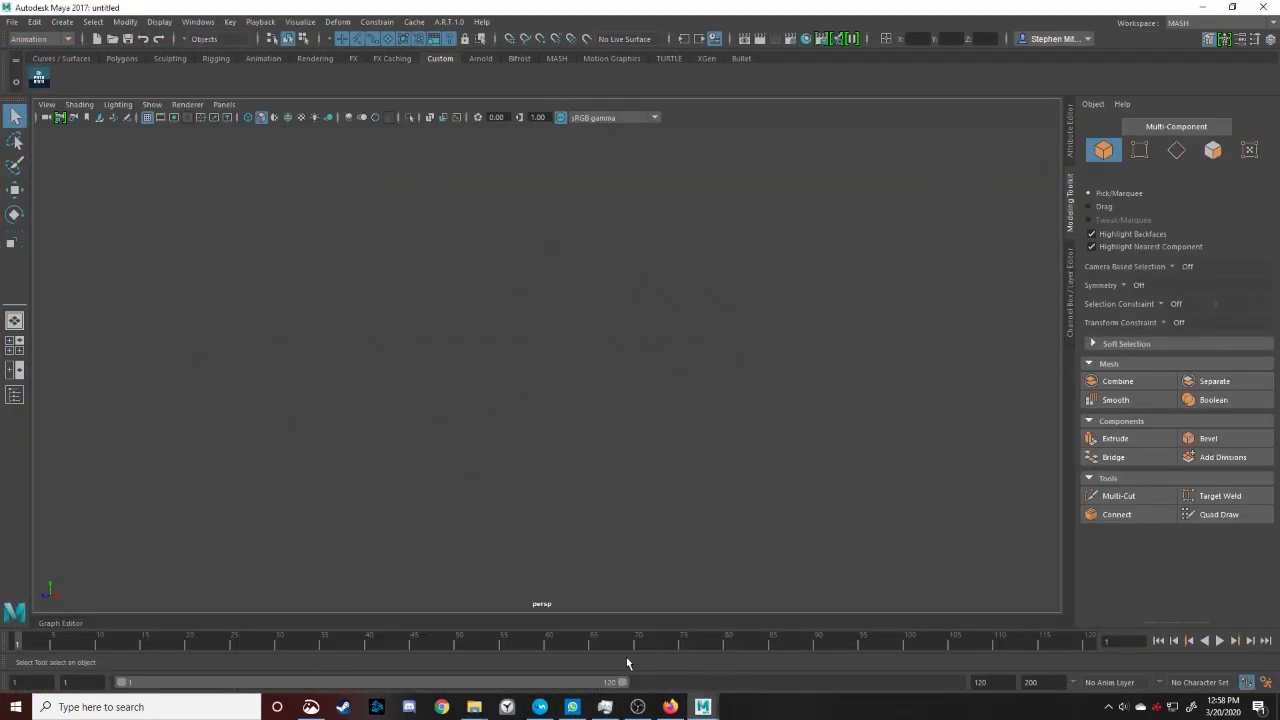
mouse_move(474, 707)
left_click(574, 660)
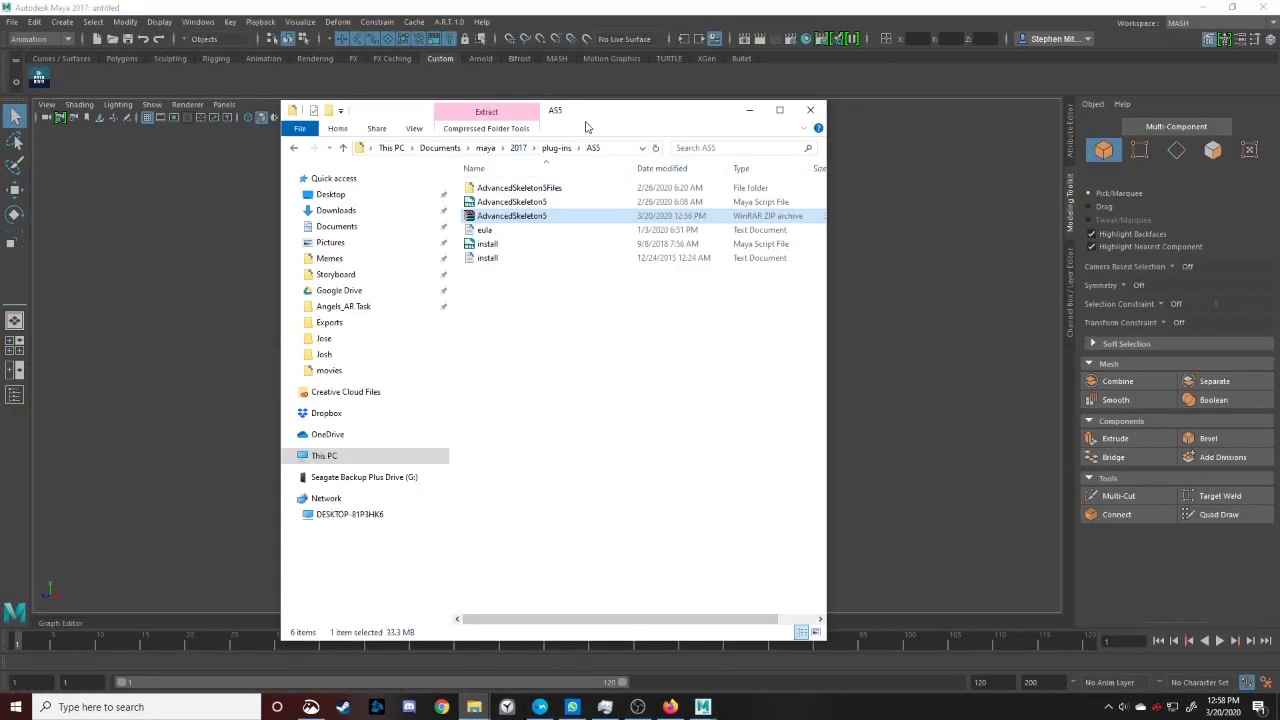
left_click_drag(655, 113, 905, 129)
left_click(871, 457)
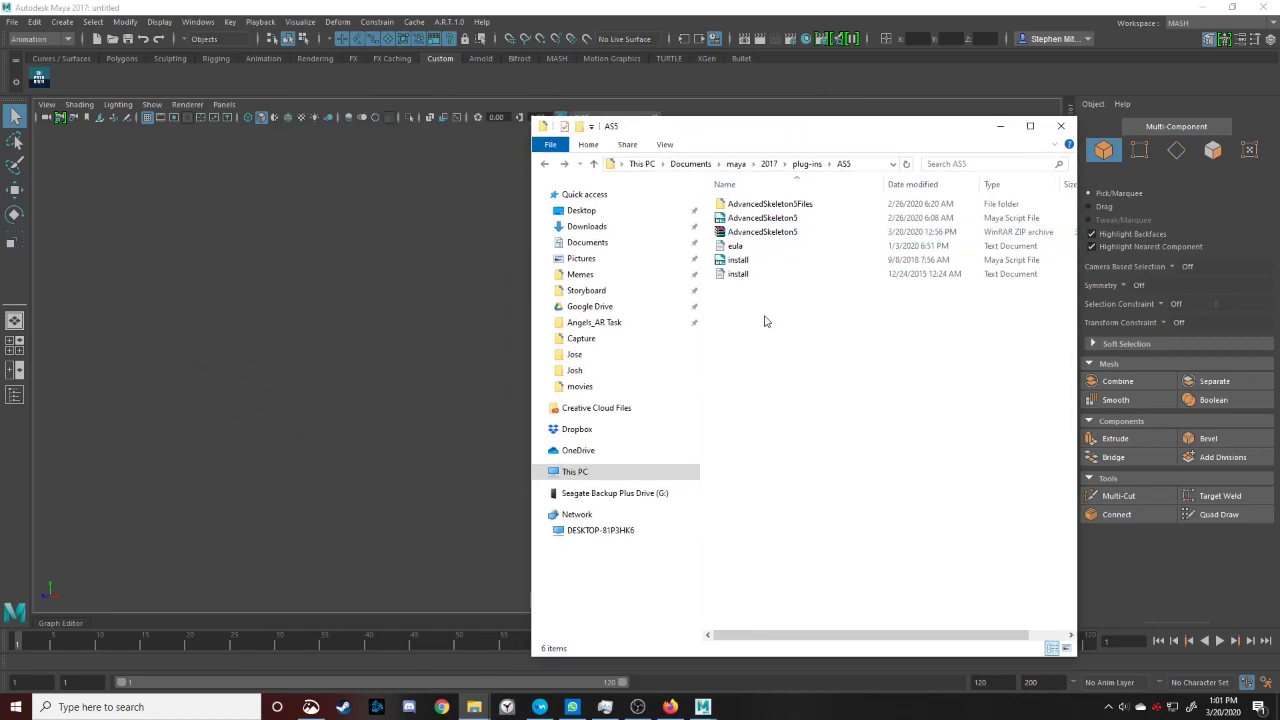
left_click_drag(738, 260, 376, 289)
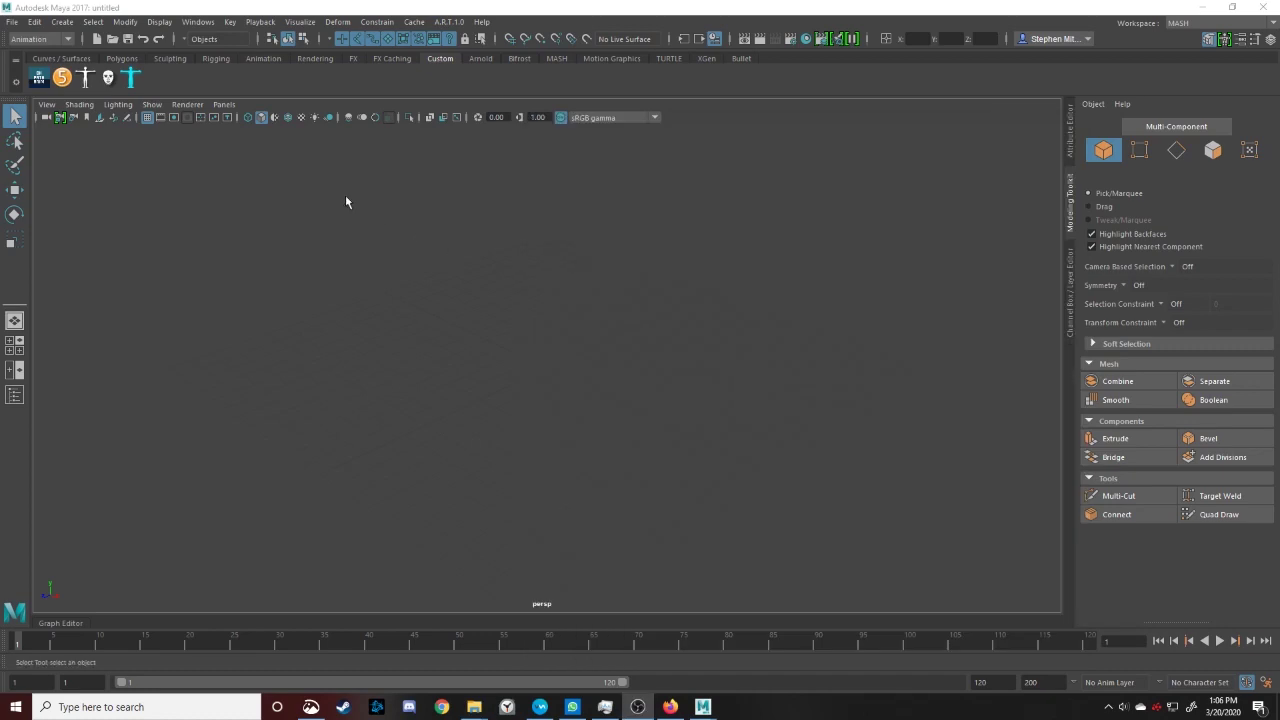
Open the AdvancedSkeleton5 tool, expand its Body section and dock its window
left_click(62, 77)
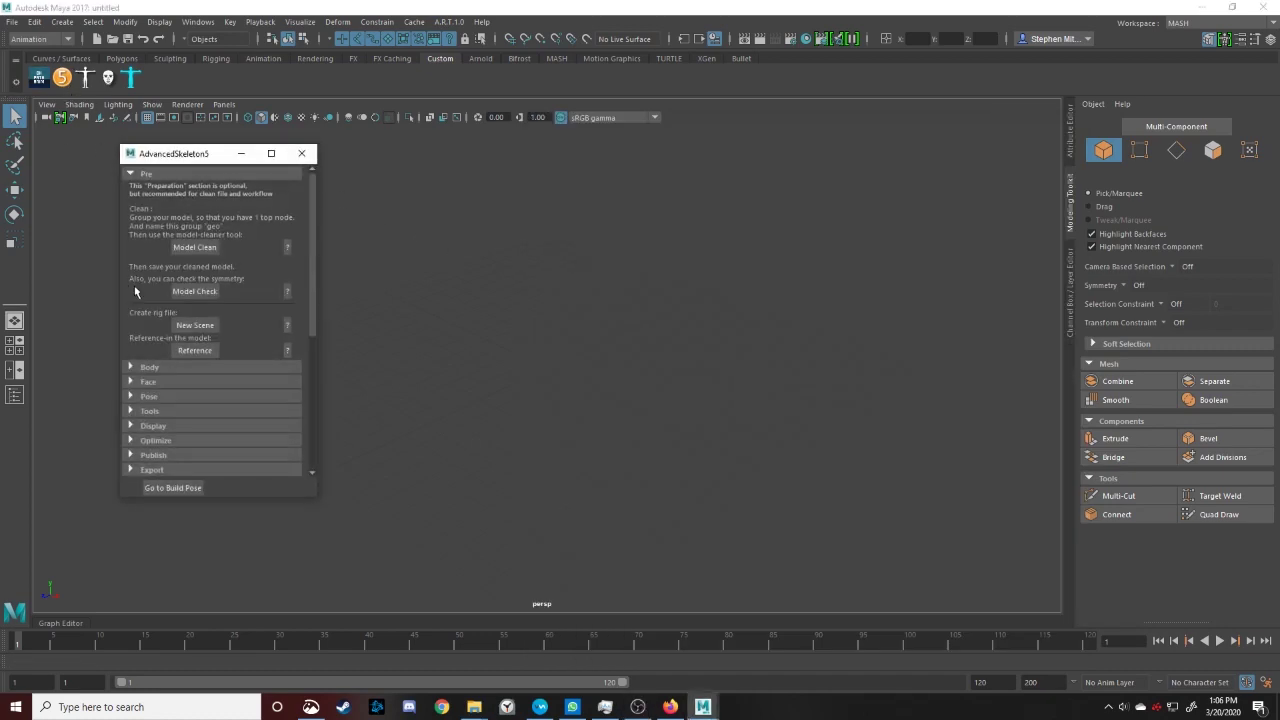
left_click(149, 369)
scroll(159, 353, "down", 5)
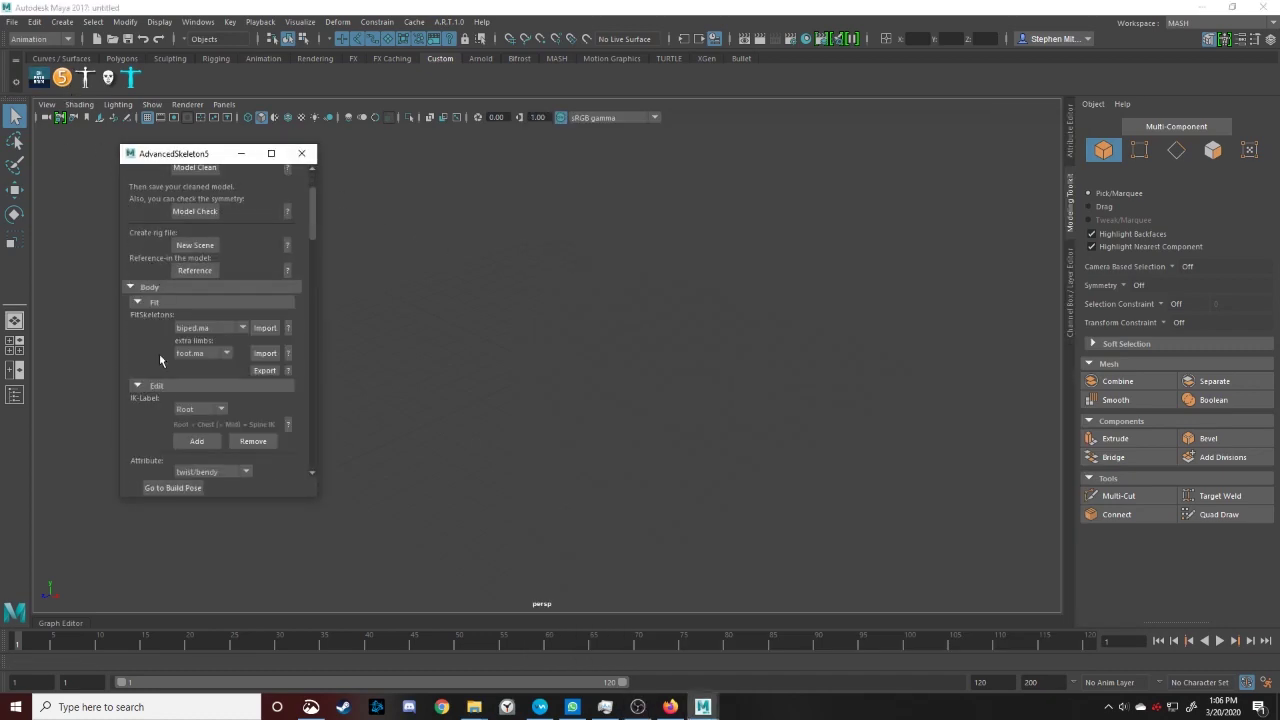
scroll(159, 352, "down", 5)
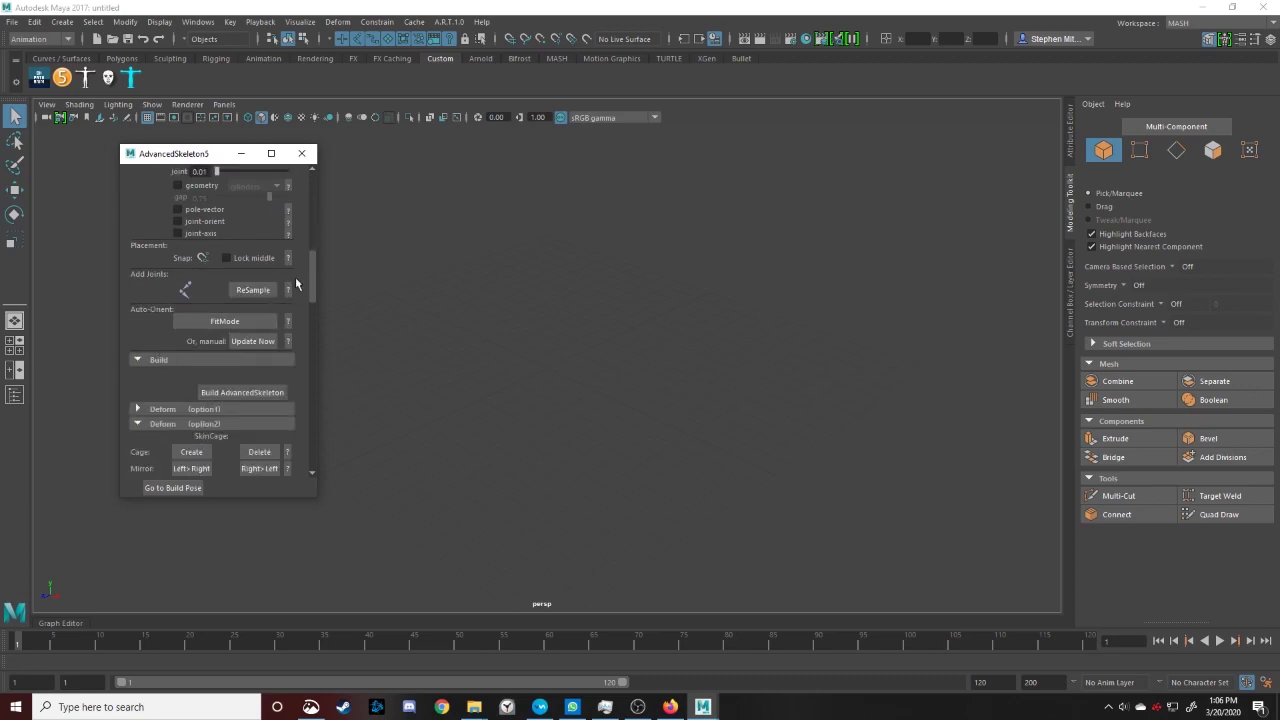
scroll(312, 271, "down", 1)
left_click_drag(312, 271, 314, 445)
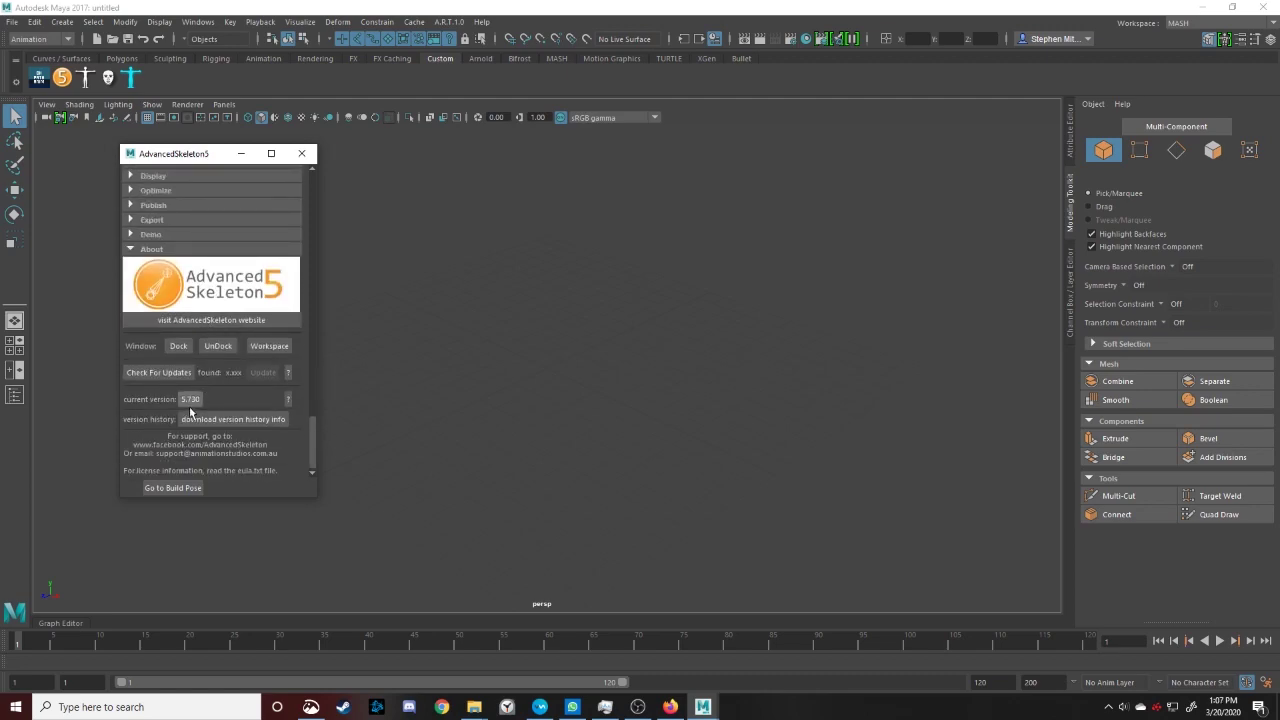
left_click(178, 346)
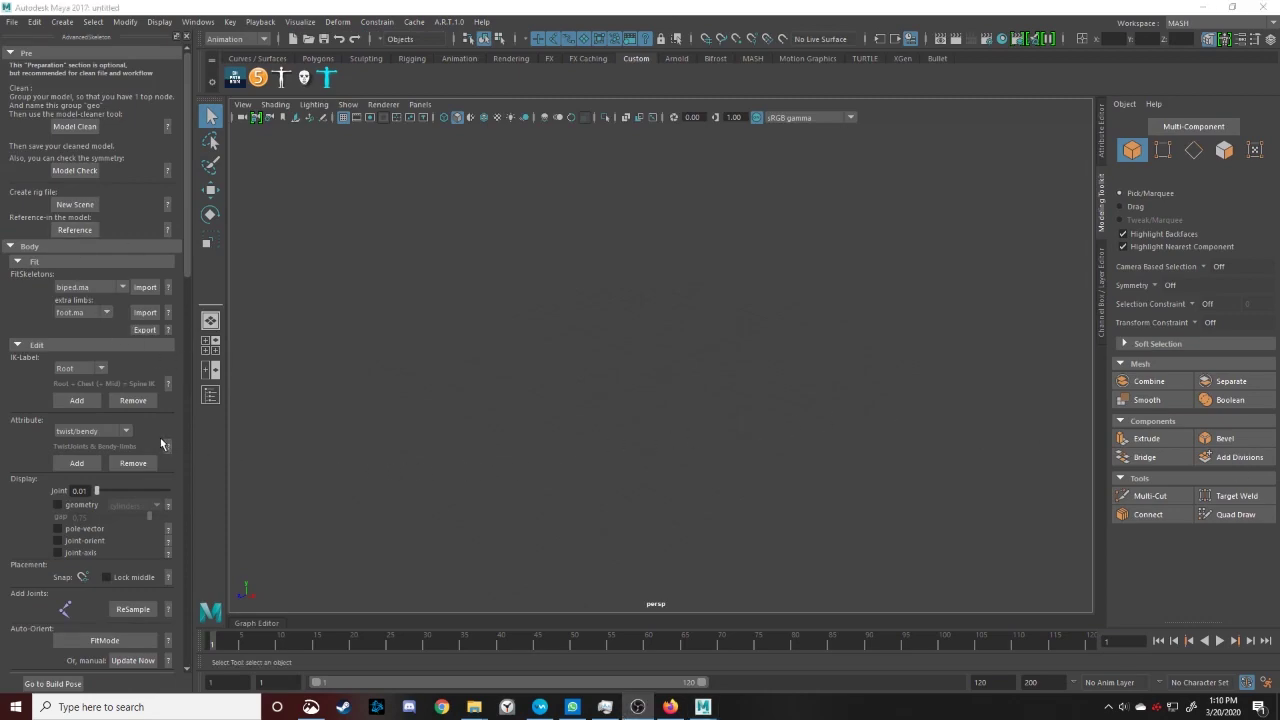
Import the biped.ma fit skeleton into the scene
left_click(48, 263)
left_click(48, 265)
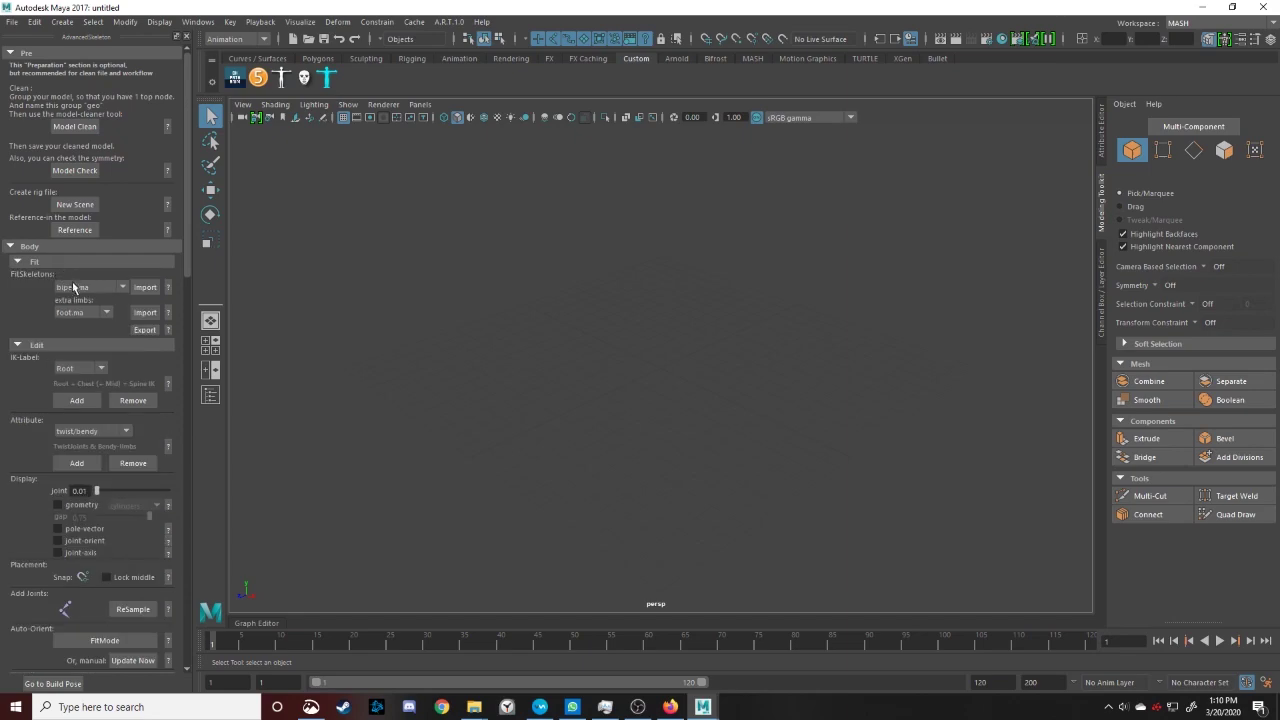
left_click(76, 288)
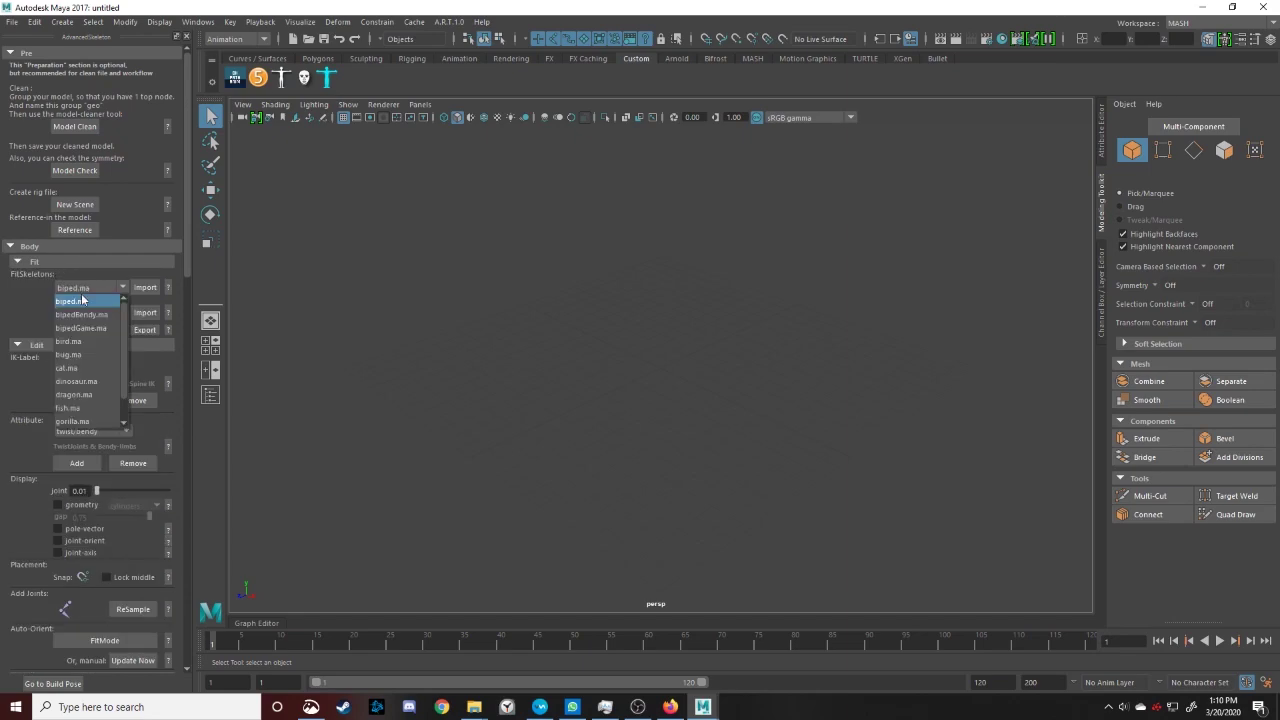
left_click(82, 300)
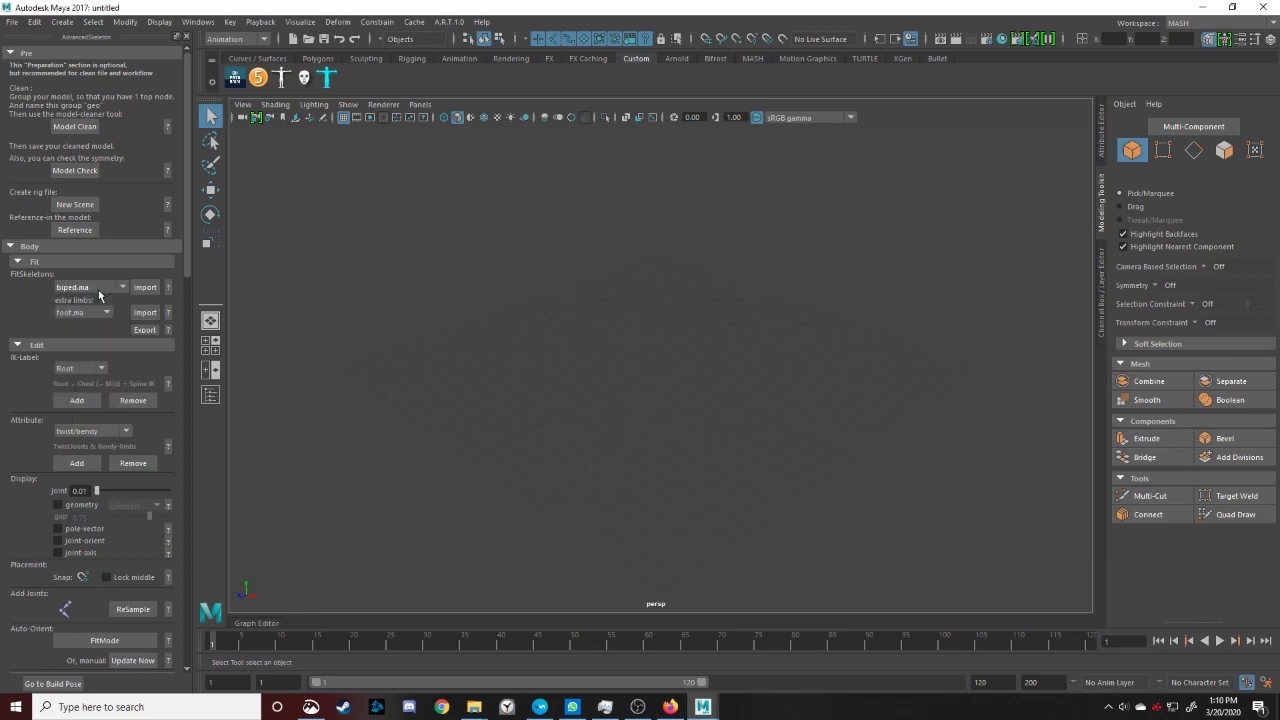
left_click(143, 287)
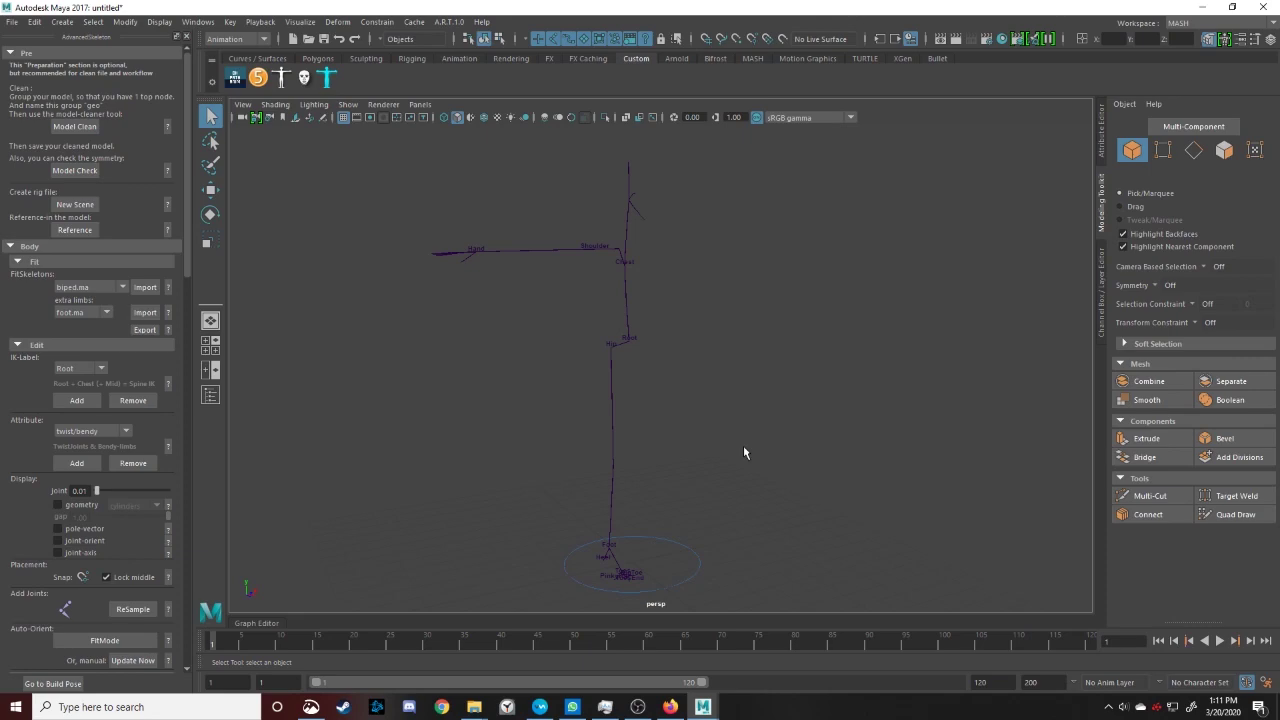
Examine the Advanced Skeleton help for IK labels, joint attributes and fit skeletons
scroll(166, 217, "down", 4)
left_click(167, 223)
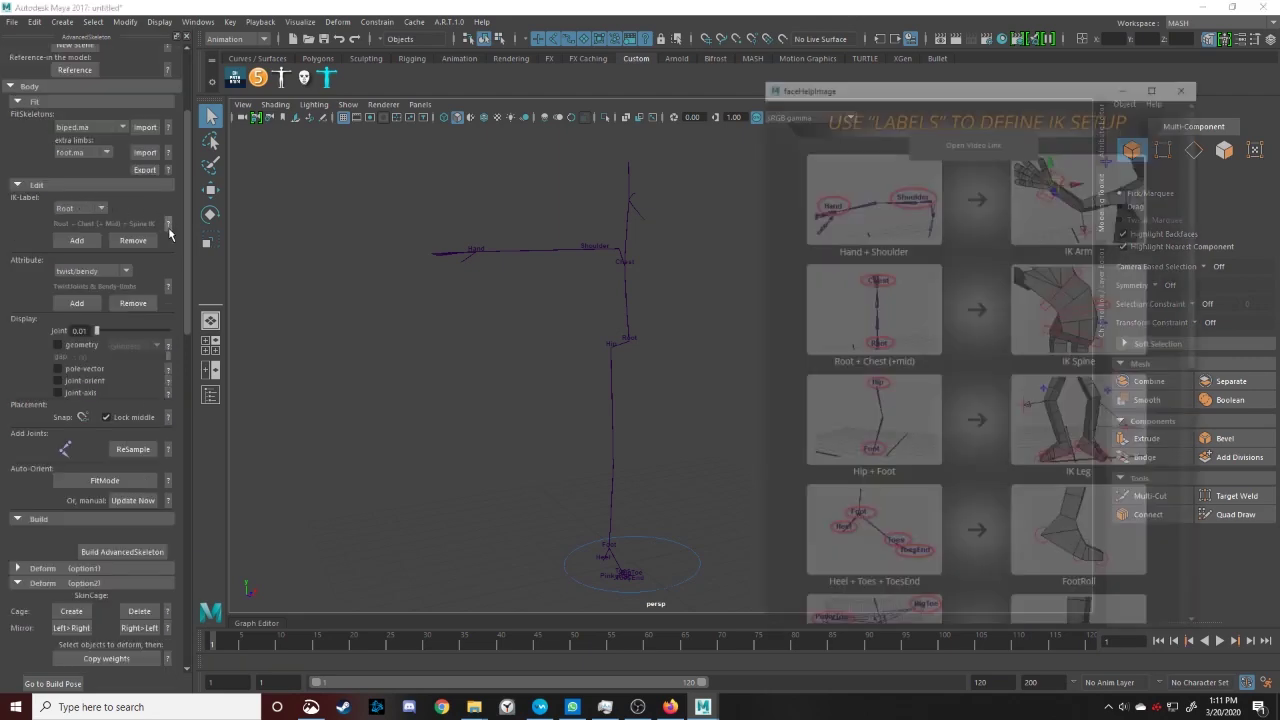
left_click(167, 286)
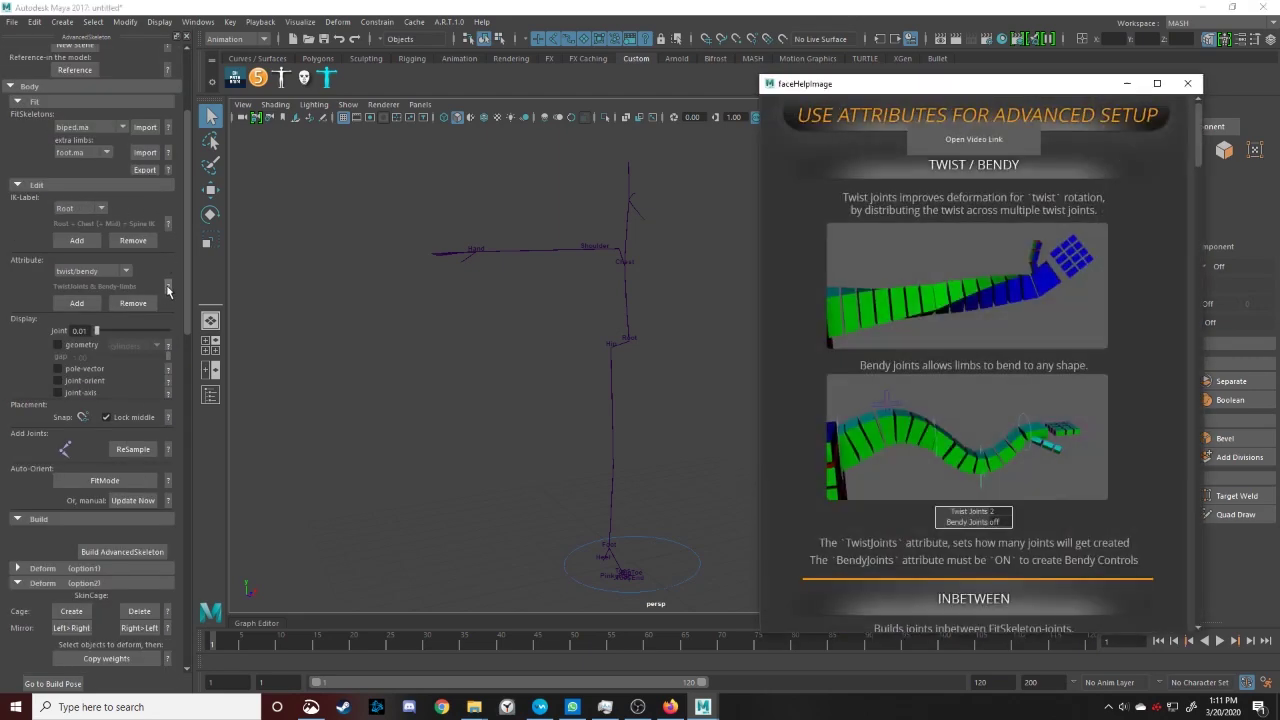
scroll(168, 288, "up", 4)
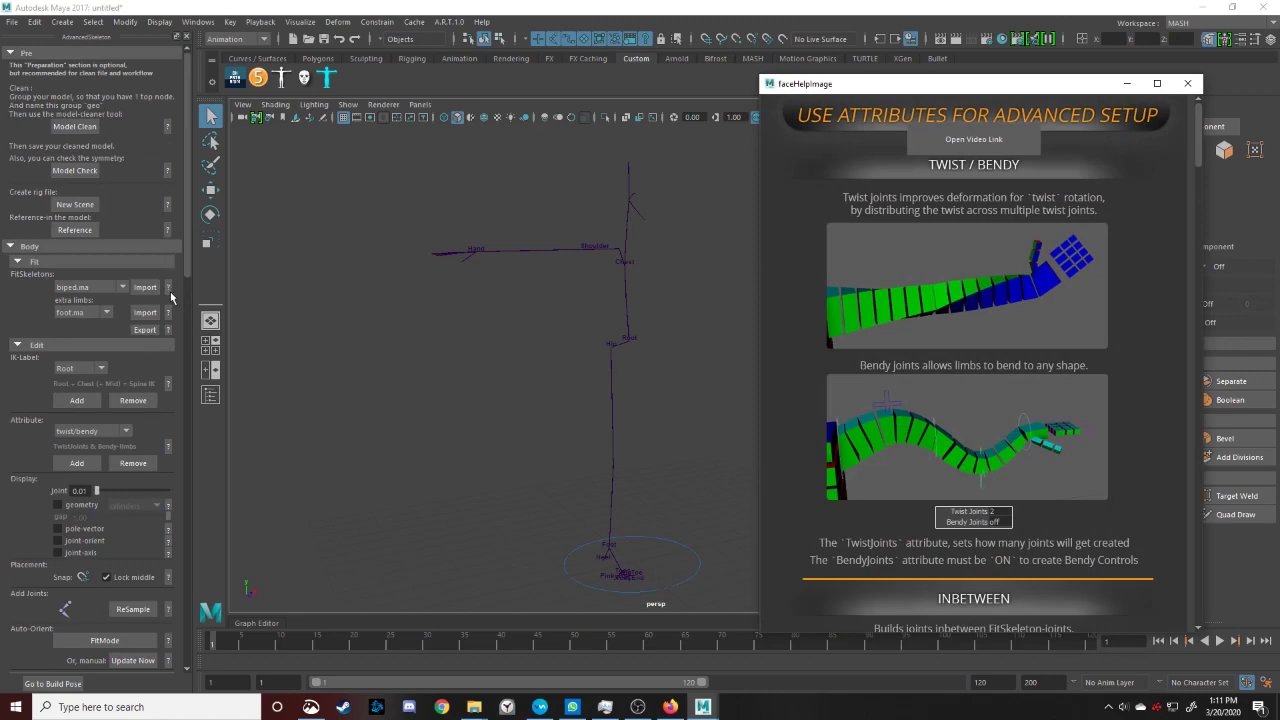
left_click(168, 287)
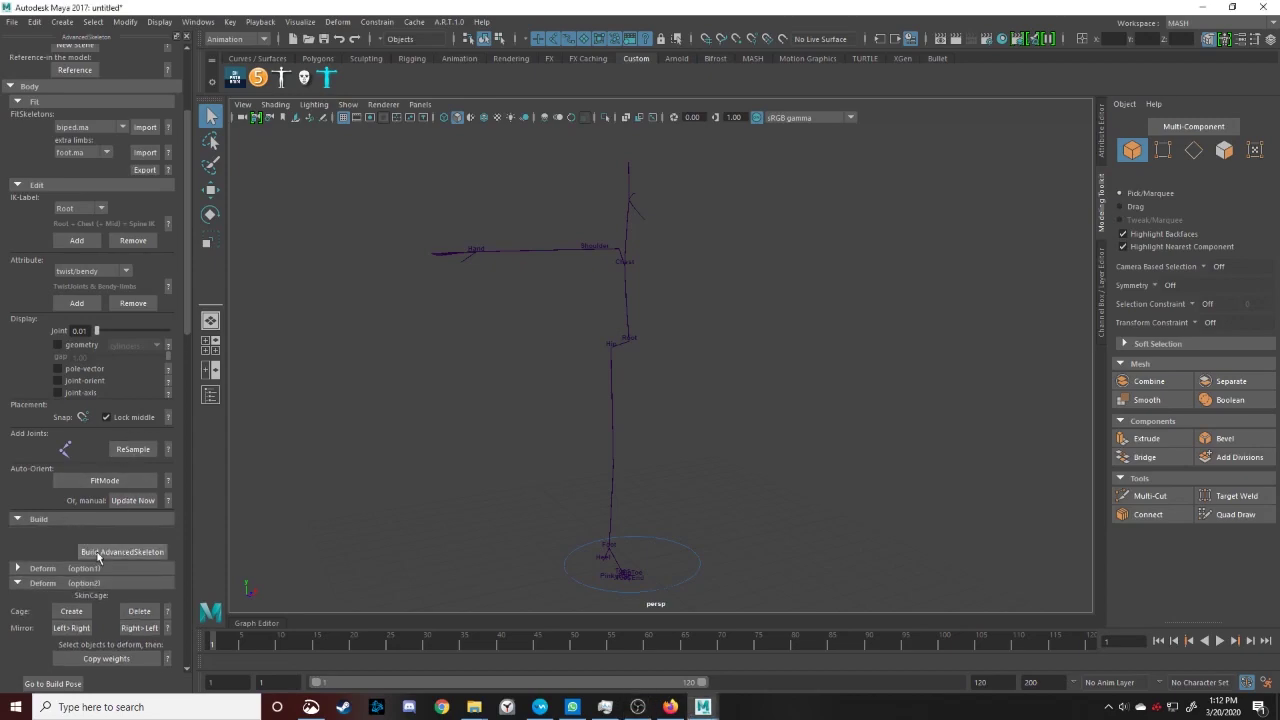
Build the AdvancedSkeleton rig from the biped fit skeleton and switch back to the fit skeleton
left_click(129, 554)
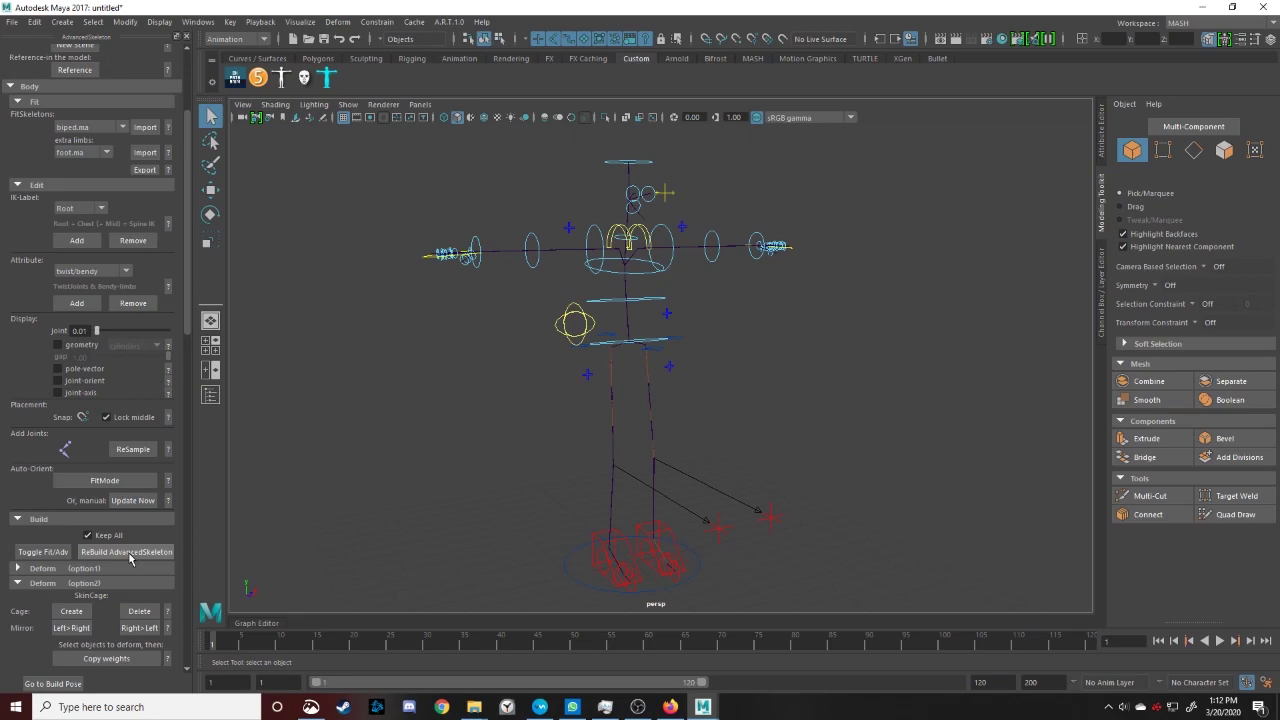
left_click(43, 552)
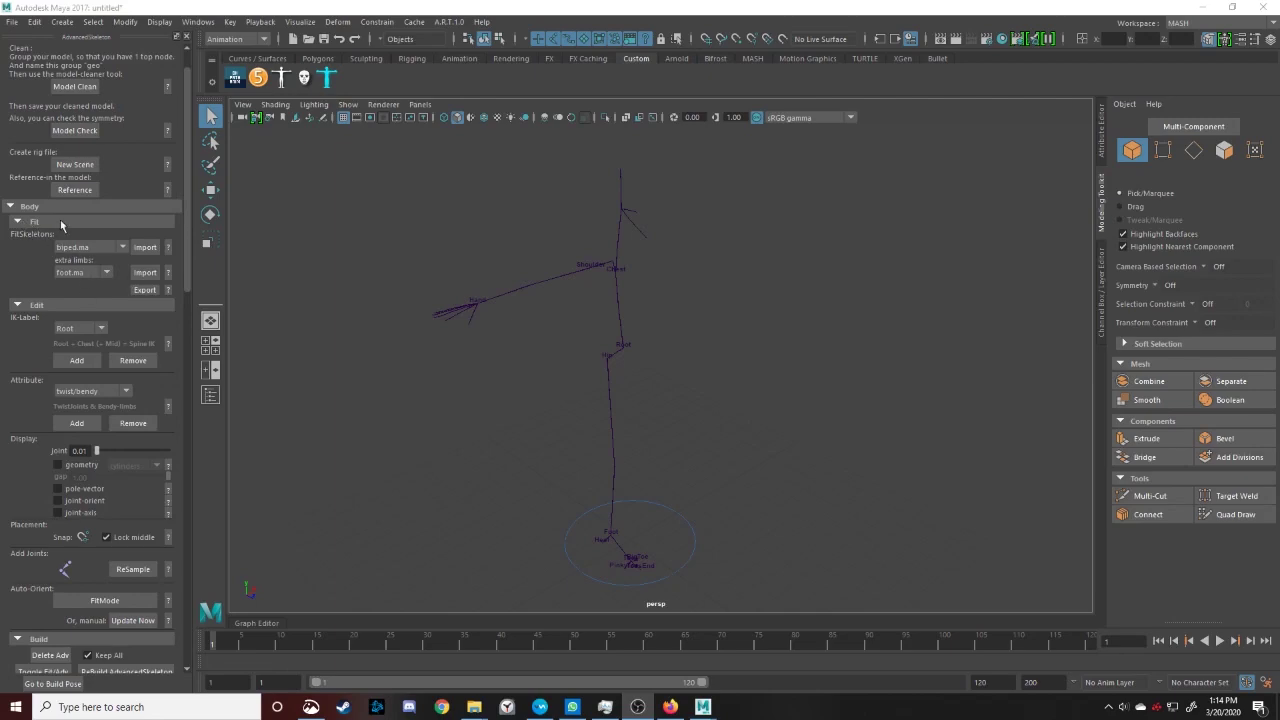
Import the tail.ma extra limb onto the root of the biped fit skeleton
left_click(78, 273)
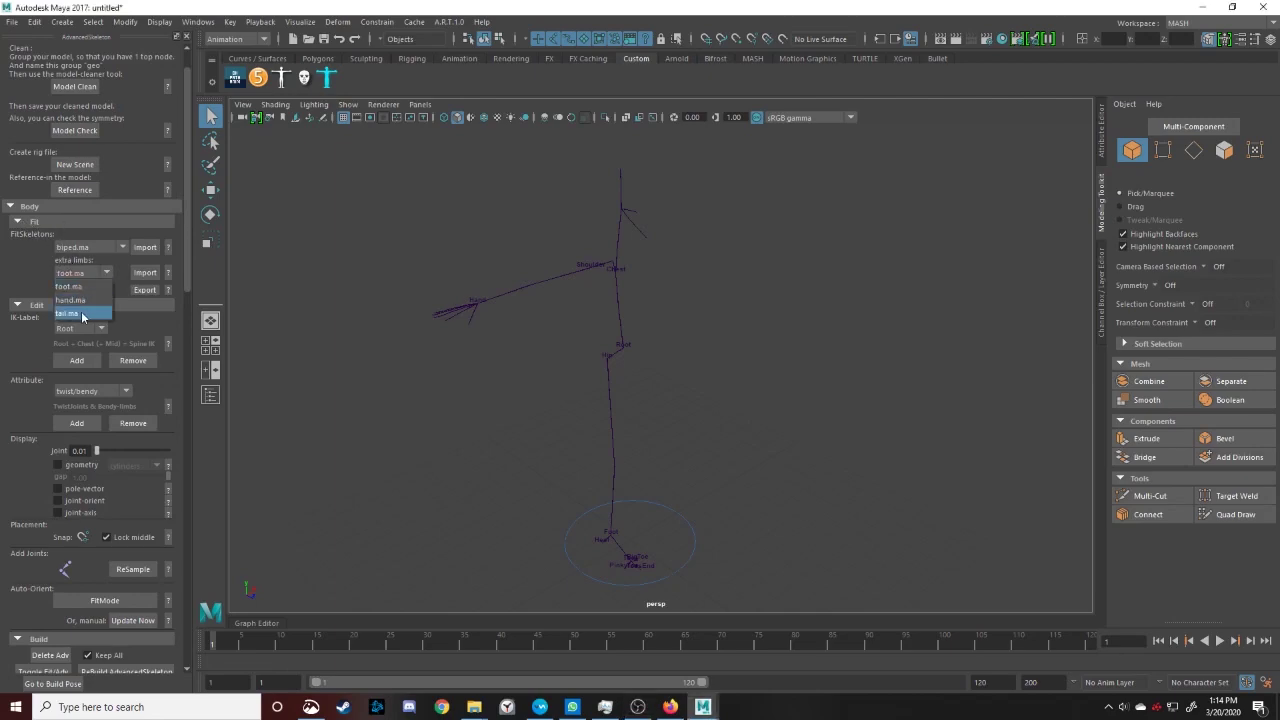
left_click(82, 315)
left_click(146, 273)
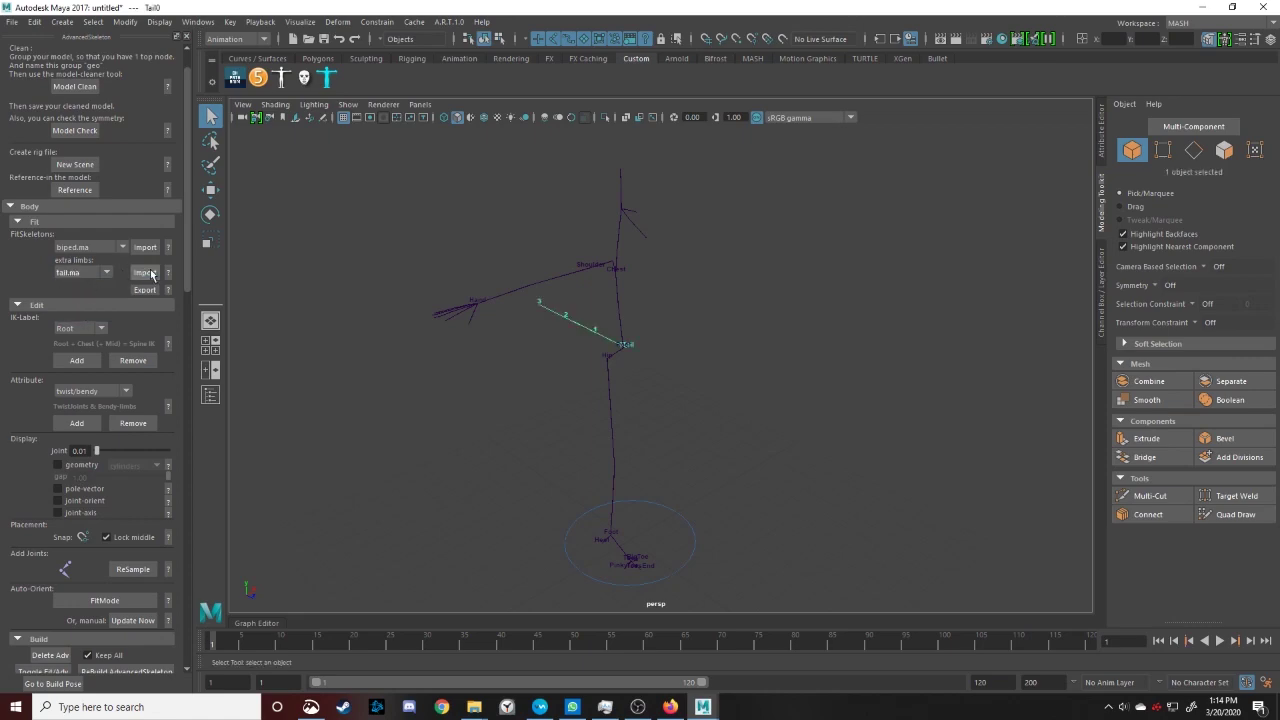
Move the tail's base joint slightly backward from the root joint and rebuild the AdvancedSkeleton rig
left_click_drag(655, 308, 611, 334, "alt")
right_click_drag(611, 334, 826, 397, "alt")
left_click_drag(826, 397, 779, 390, "alt")
right_click_drag(797, 366, 610, 329, "alt")
middle_click_drag(610, 329, 632, 333, "alt")
left_click_drag(632, 333, 678, 344, "alt")
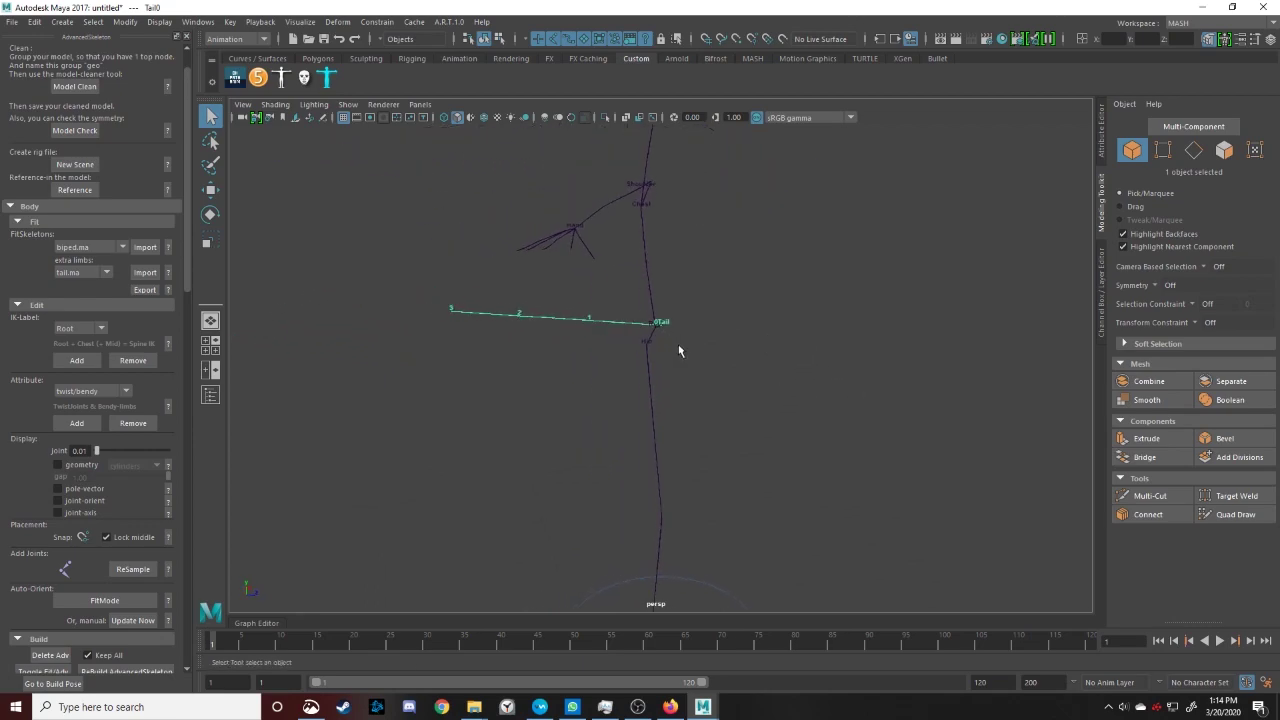
key("w")
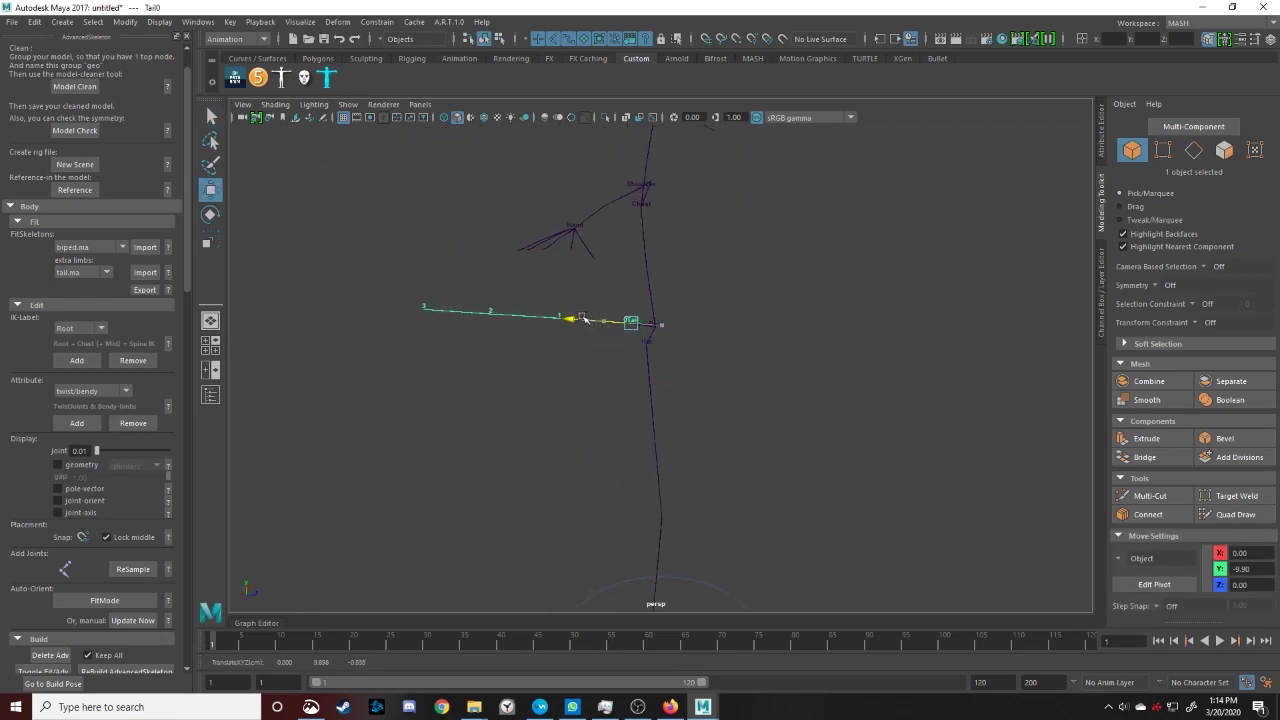
left_click(820, 320)
left_click_drag(820, 320, 545, 350, "alt")
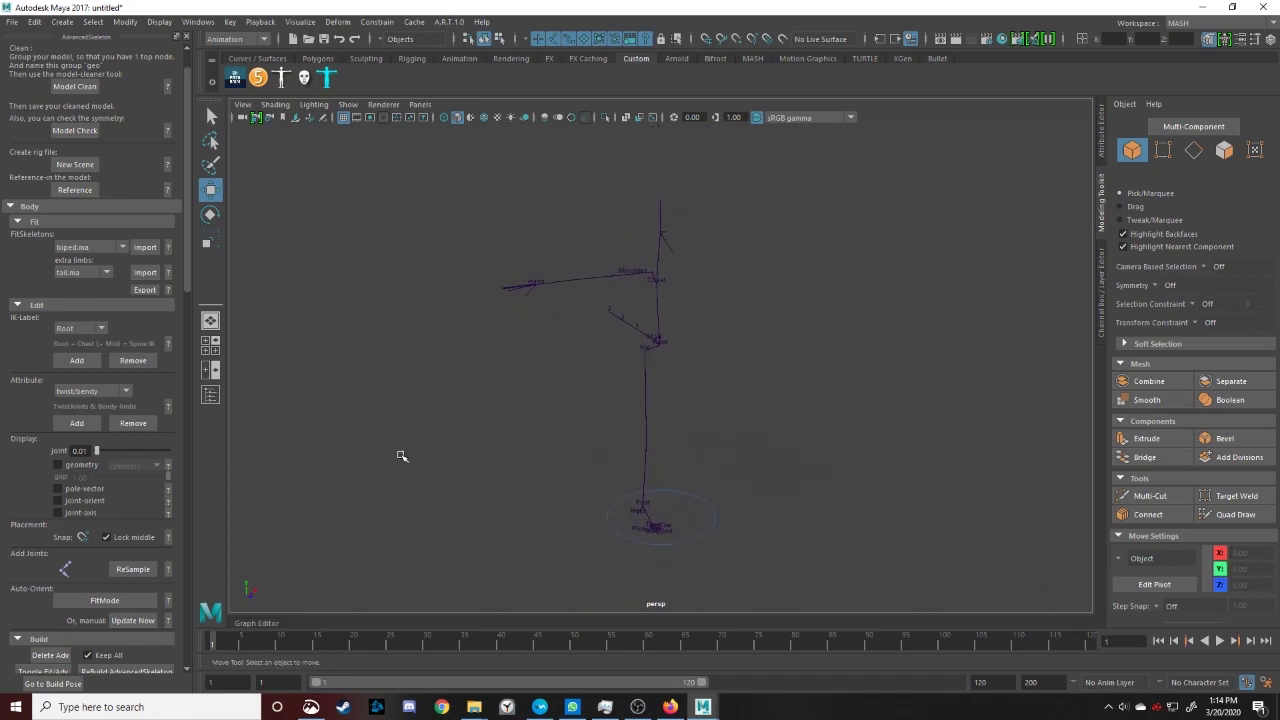
scroll(134, 516, "down", 4)
left_click(134, 513)
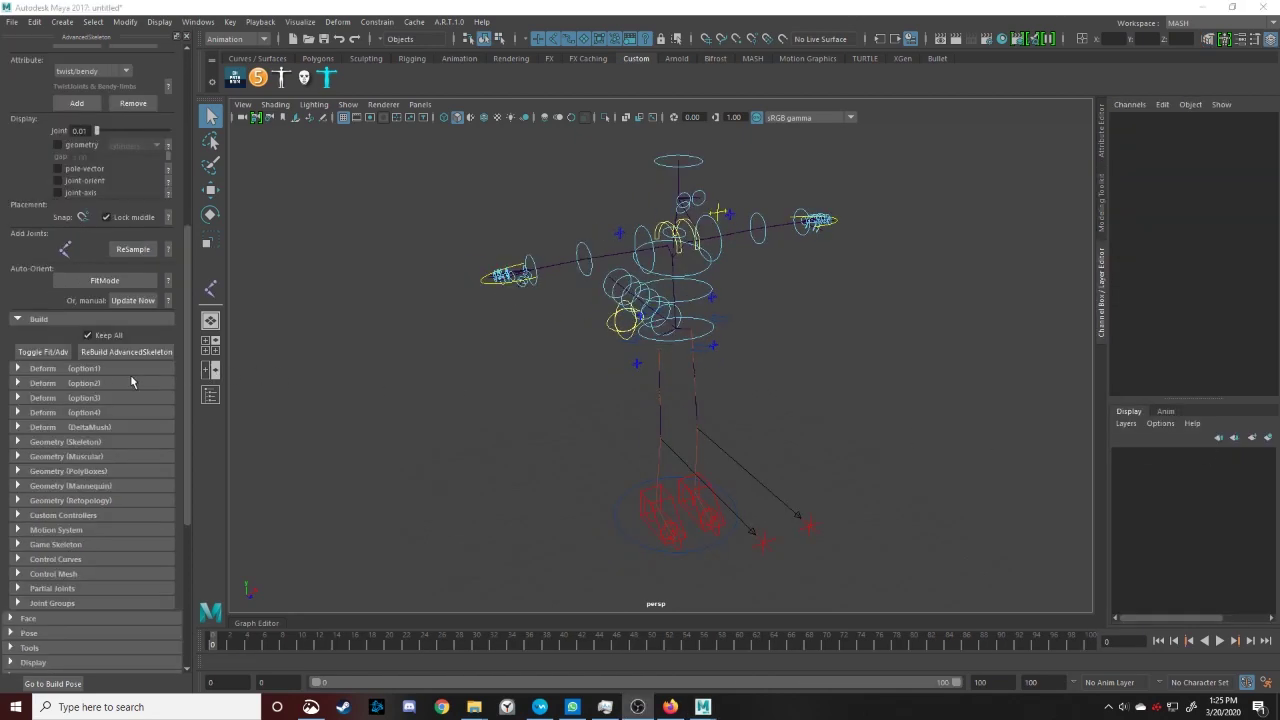
Delete the tail joints from the fit skeleton and rebuild the AdvancedSkeleton rig without them
left_click(46, 352)
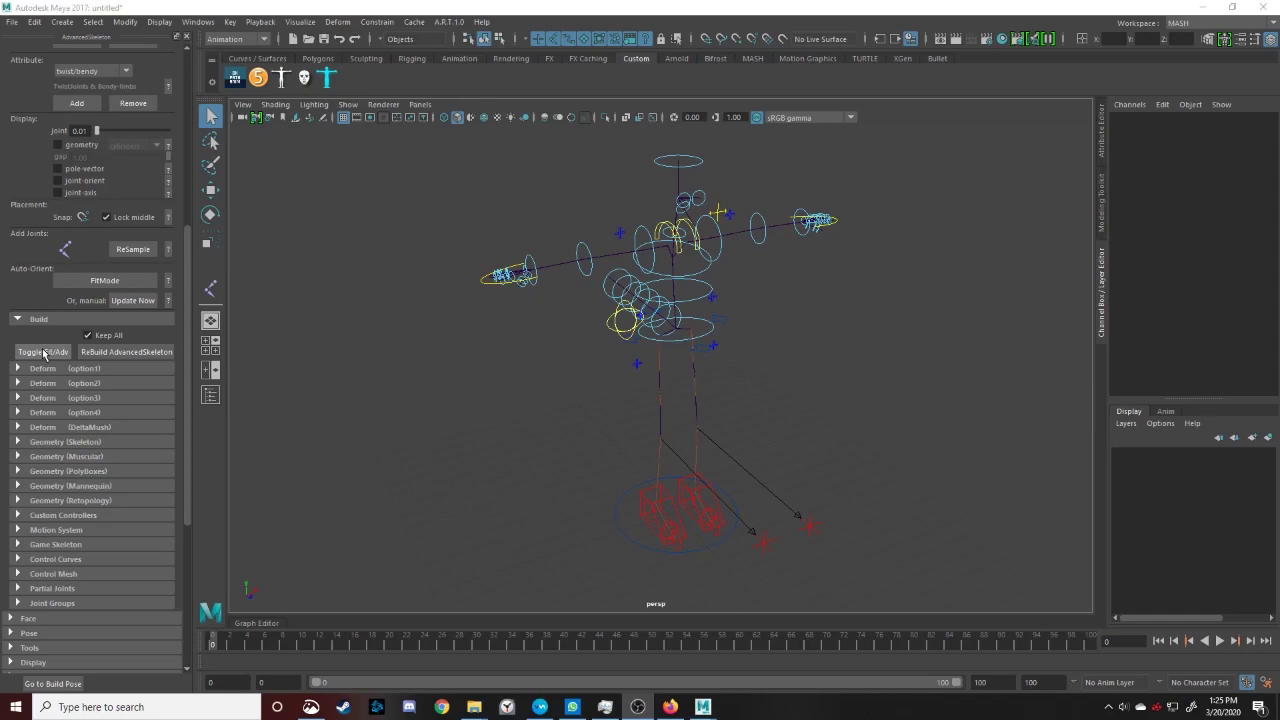
left_click(662, 324)
left_click(672, 350)
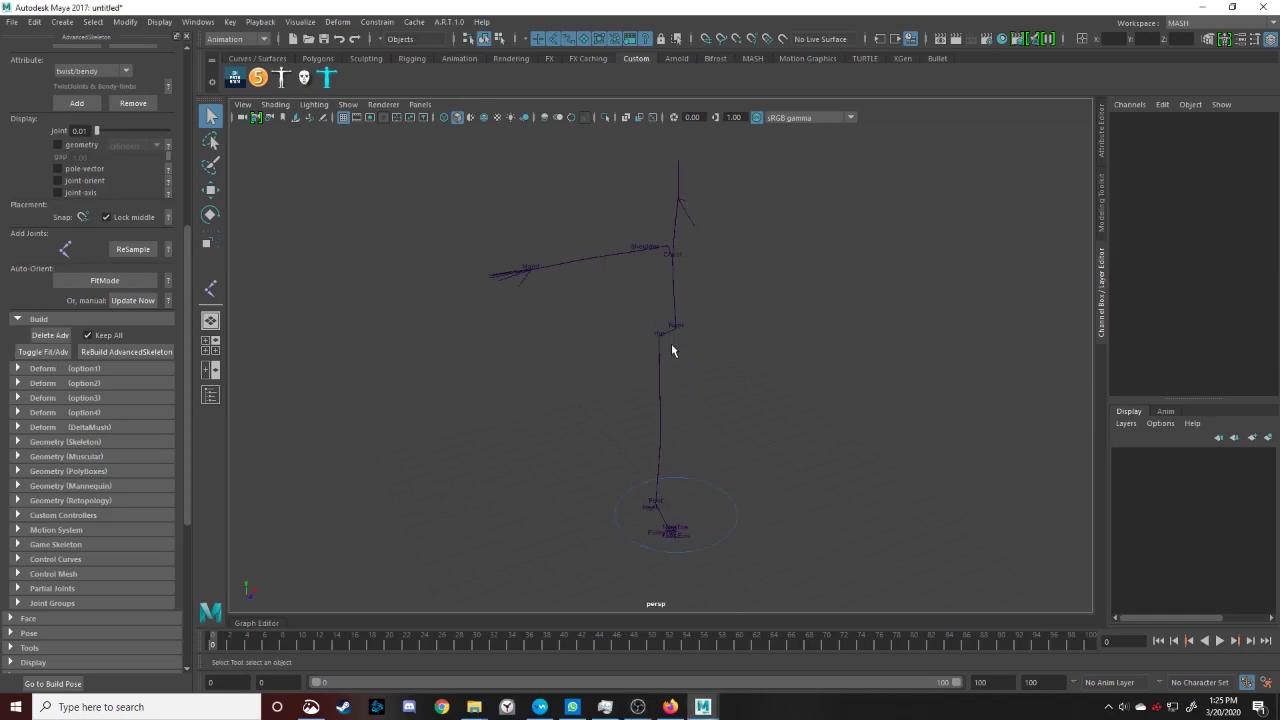
left_click(115, 351)
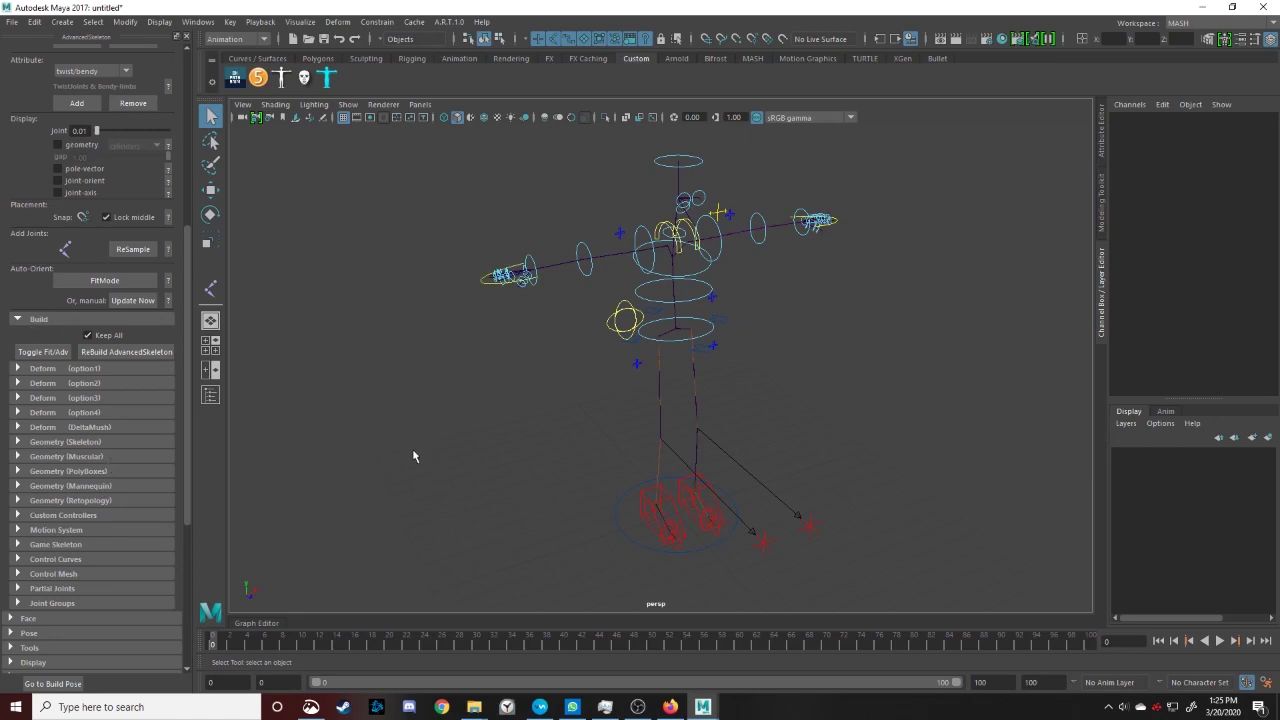
Create the polygon skeleton geometry on the rig
left_click(70, 446)
left_click(71, 460)
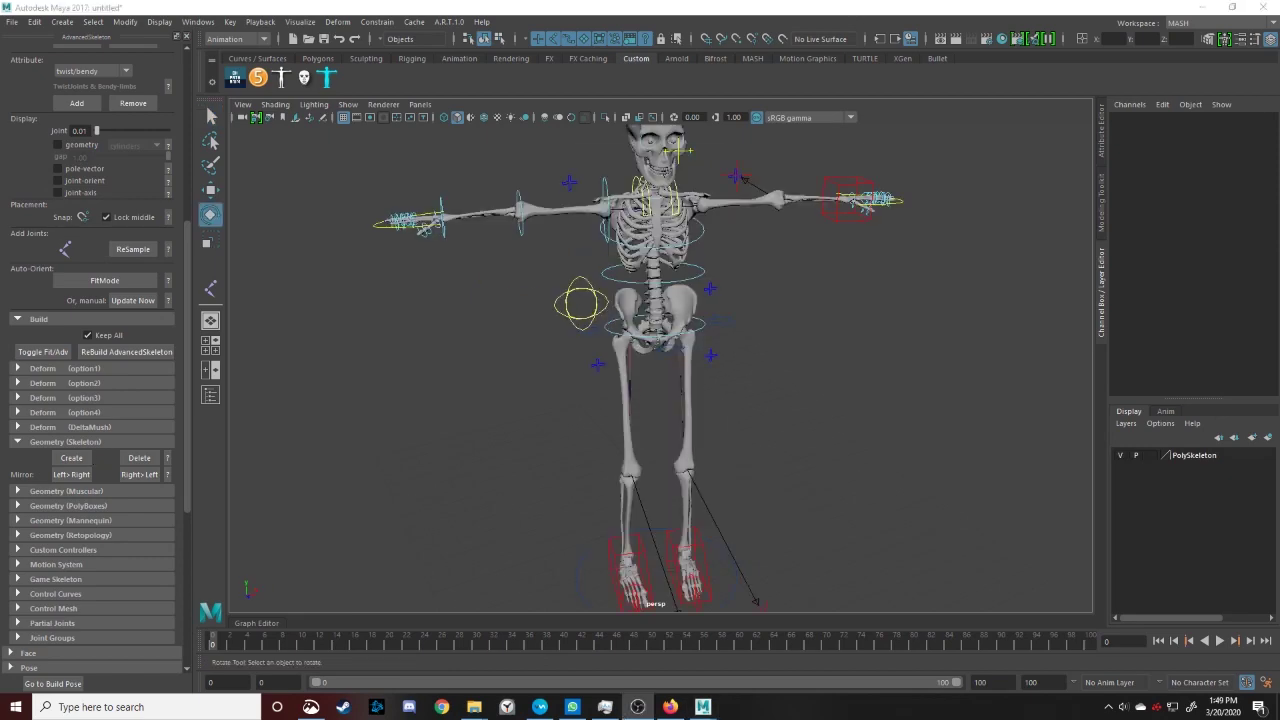
Test the right arm by rotating its FK shoulder control up and down, and undo the rotation
left_click_drag(1014, 243, 590, 305, "alt")
scroll(590, 305, "up", 5)
middle_click_drag(590, 305, 662, 330, "alt")
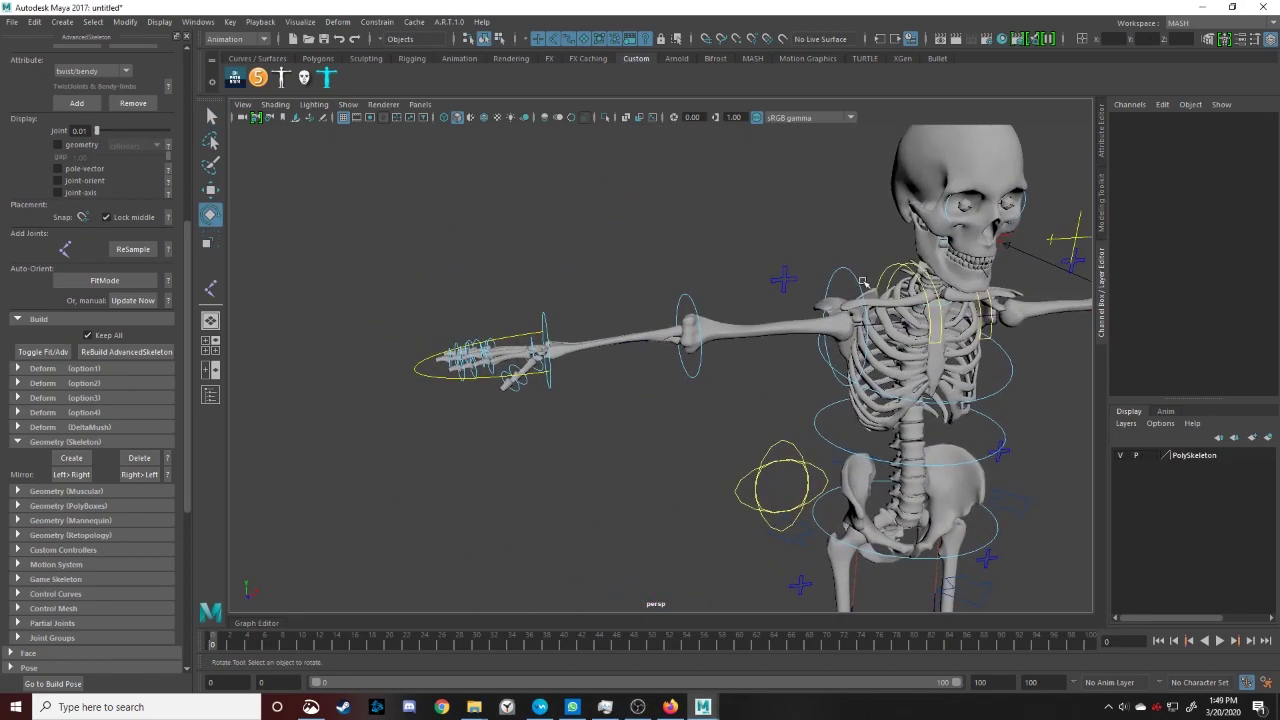
left_click(847, 270)
left_click_drag(866, 277, 828, 282)
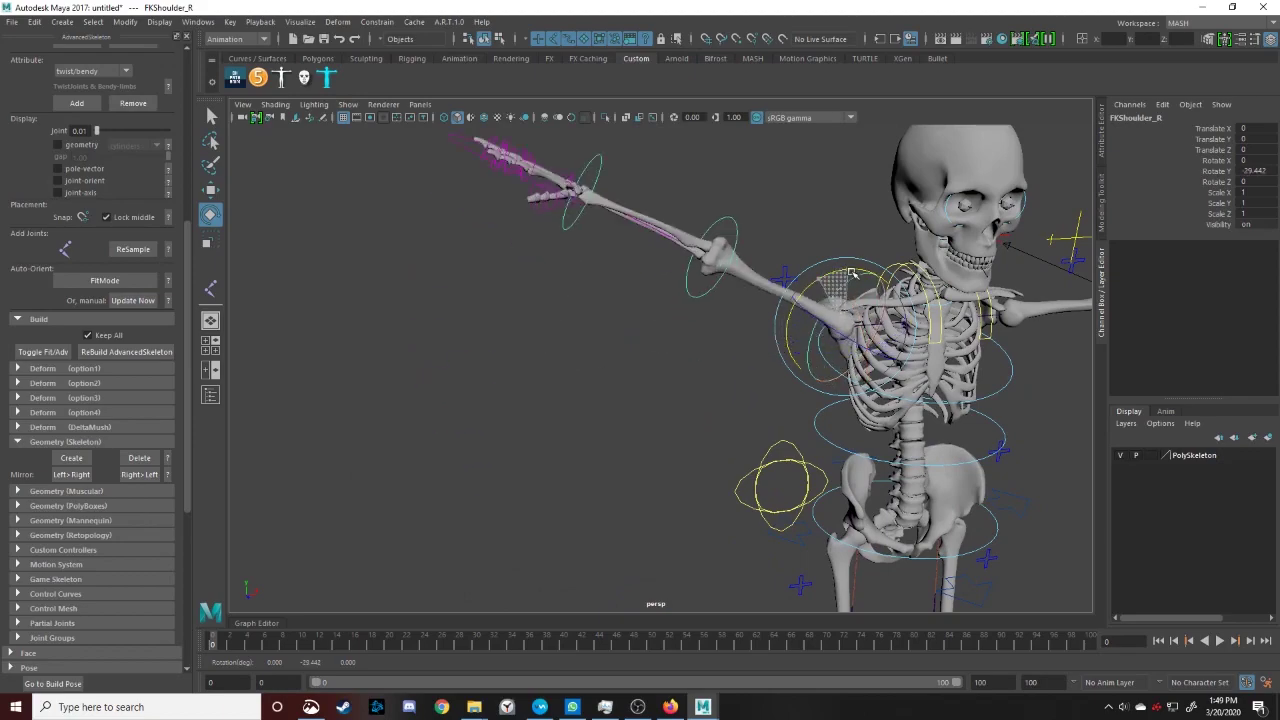
left_click_drag(852, 273, 804, 294)
key("ctrl+z")
Test the left arm's IK by moving its IK hand control around
middle_click_drag(1048, 304, 435, 310, "alt")
left_click(722, 269)
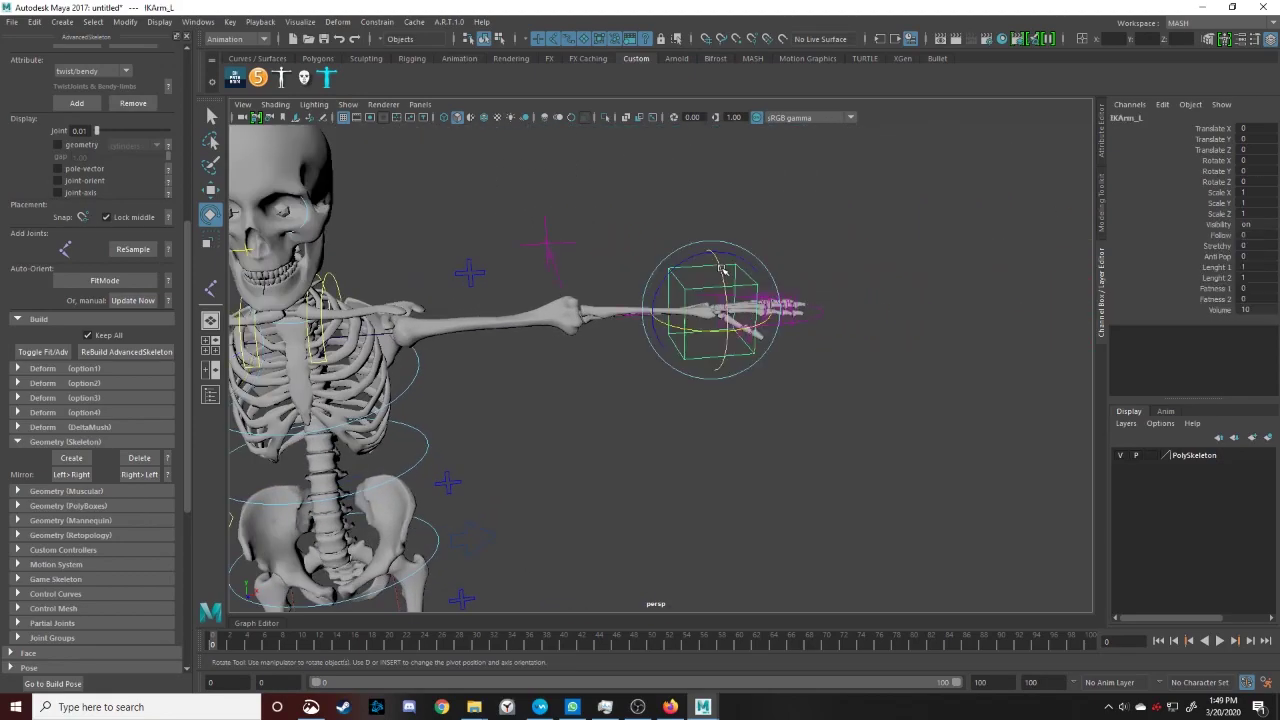
key("q")
key("w")
left_click_drag(756, 265, 802, 282)
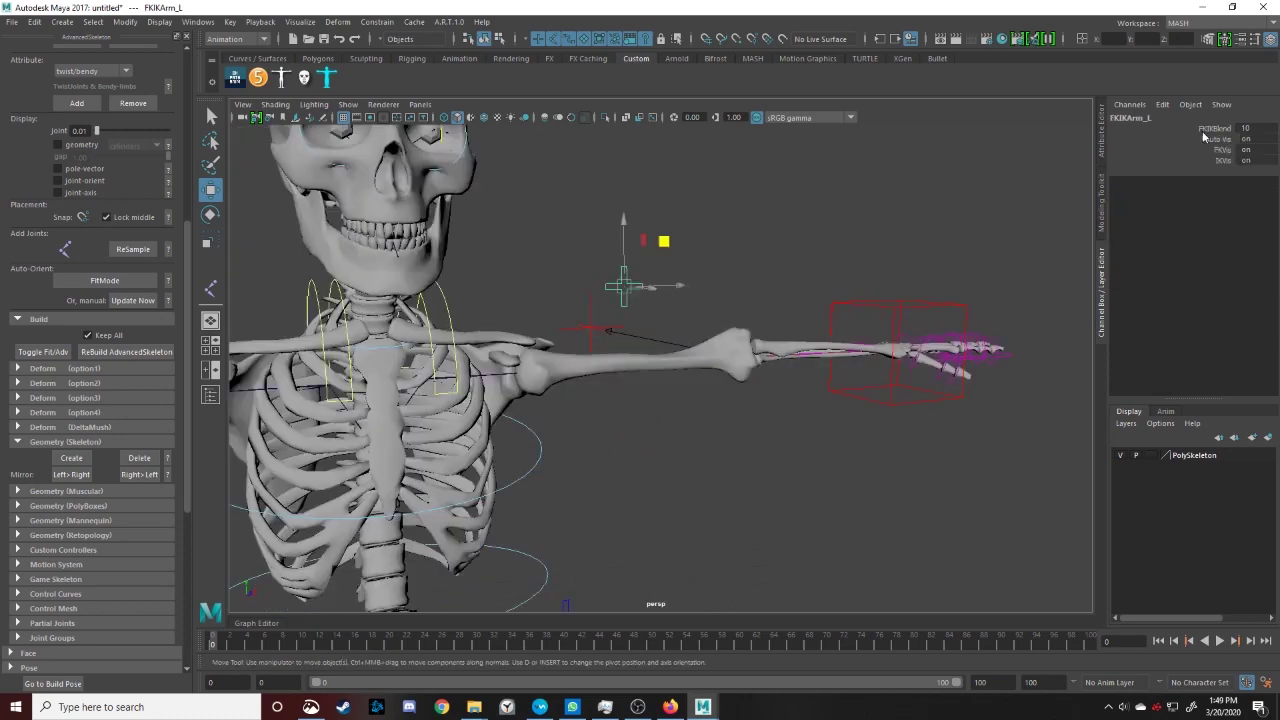
Switch the left arm to FK by setting its FKIKBlend to 0, and blend it back to IK
left_click(1204, 129)
middle_click_drag(872, 201, 730, 216)
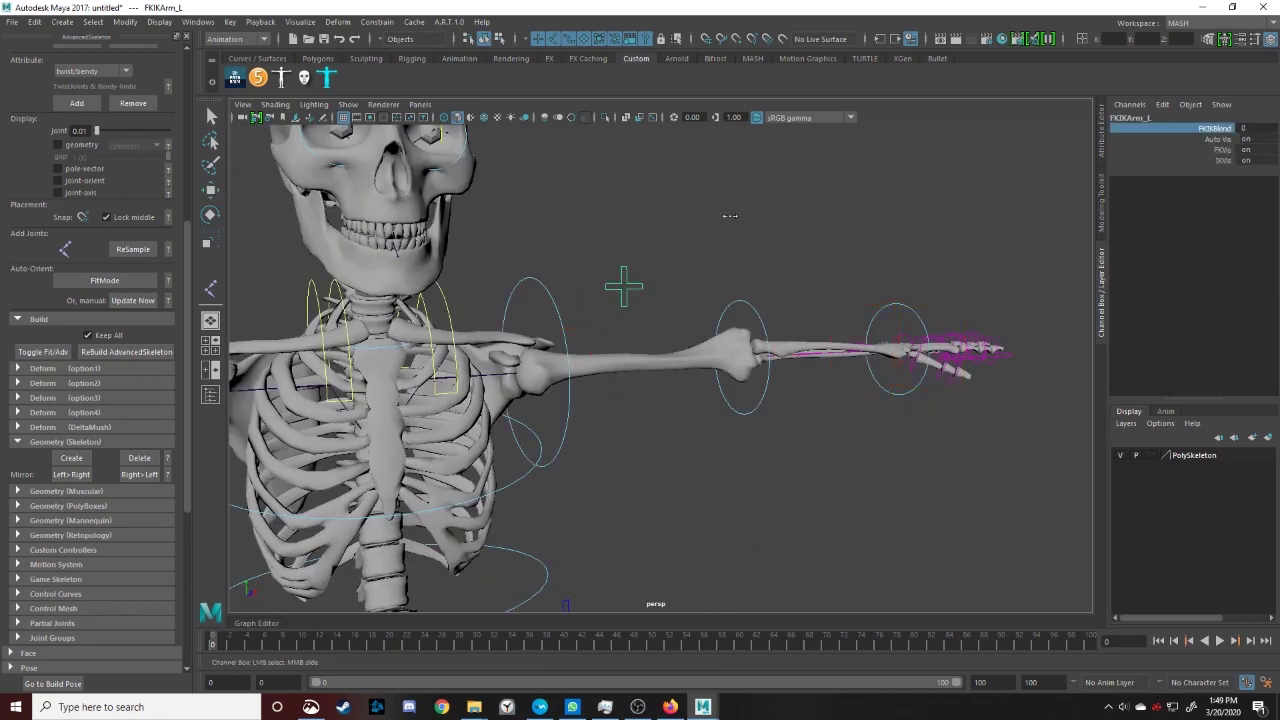
middle_click_drag(829, 226, 1076, 230)
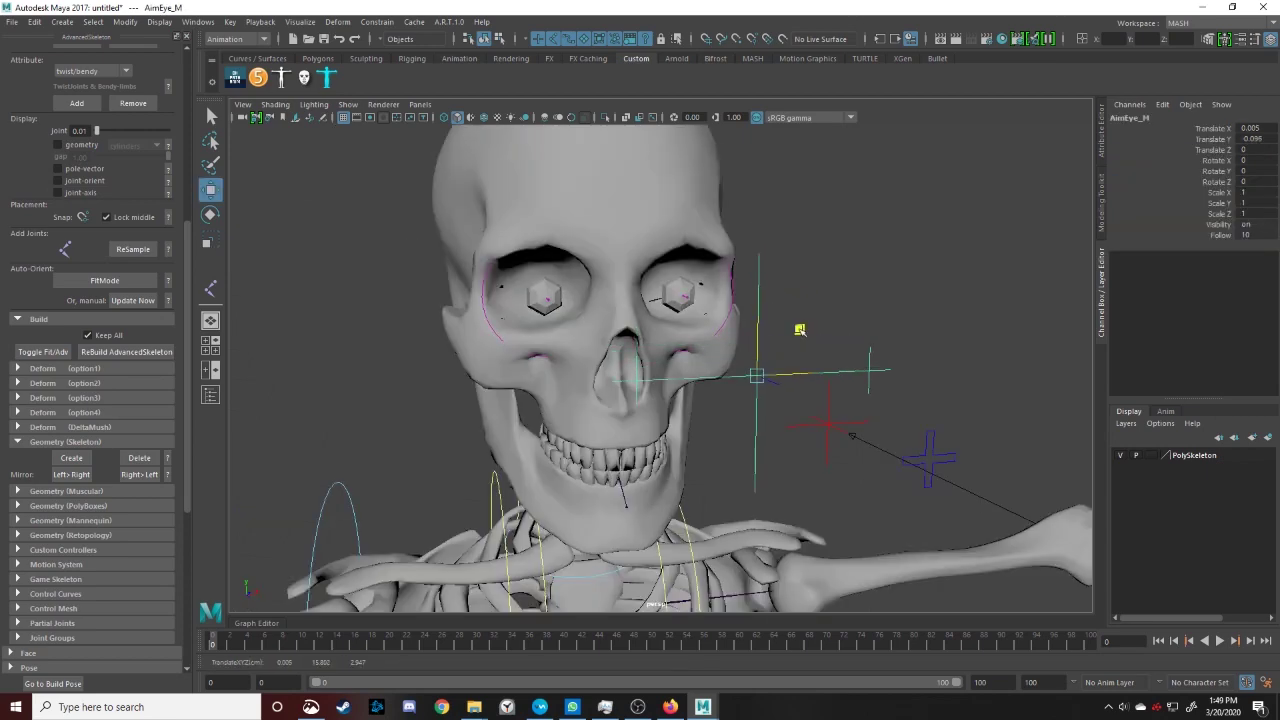
Test the eye aim control by moving it, and swing the hips with the HipSwinger control, undoing the rotation
left_click_drag(814, 337, 866, 256)
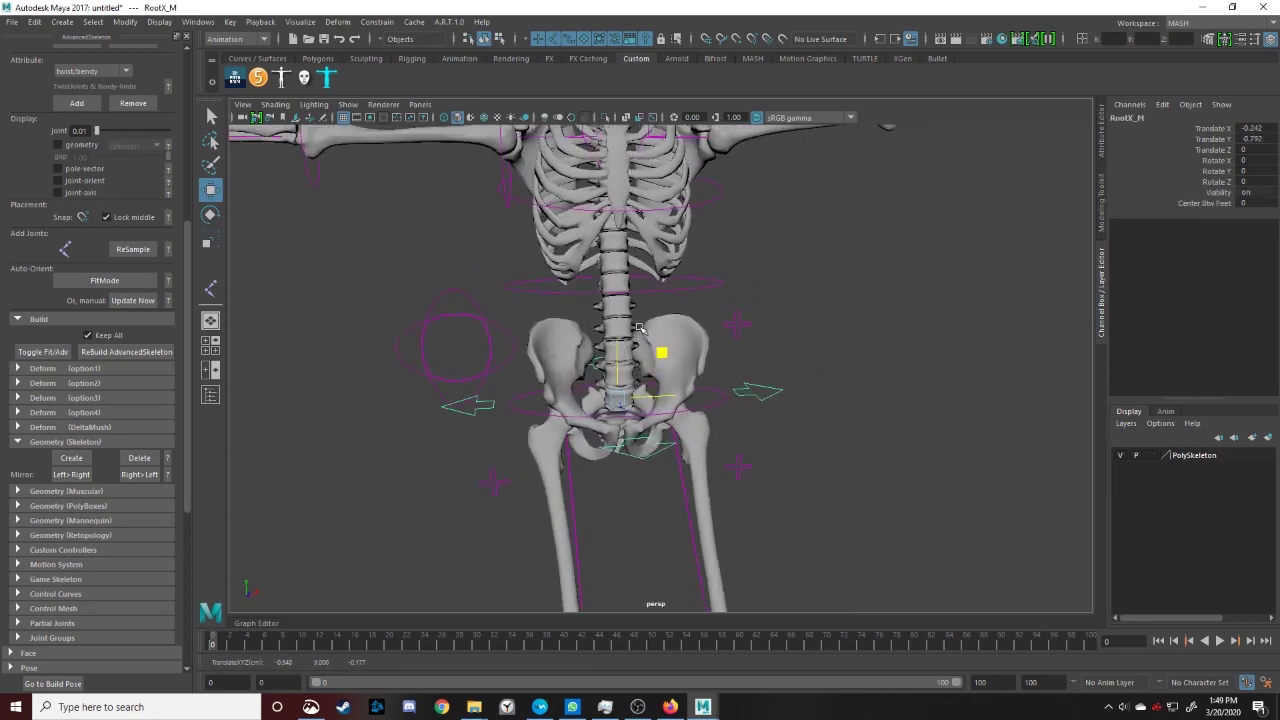
scroll(640, 328, "down", 5)
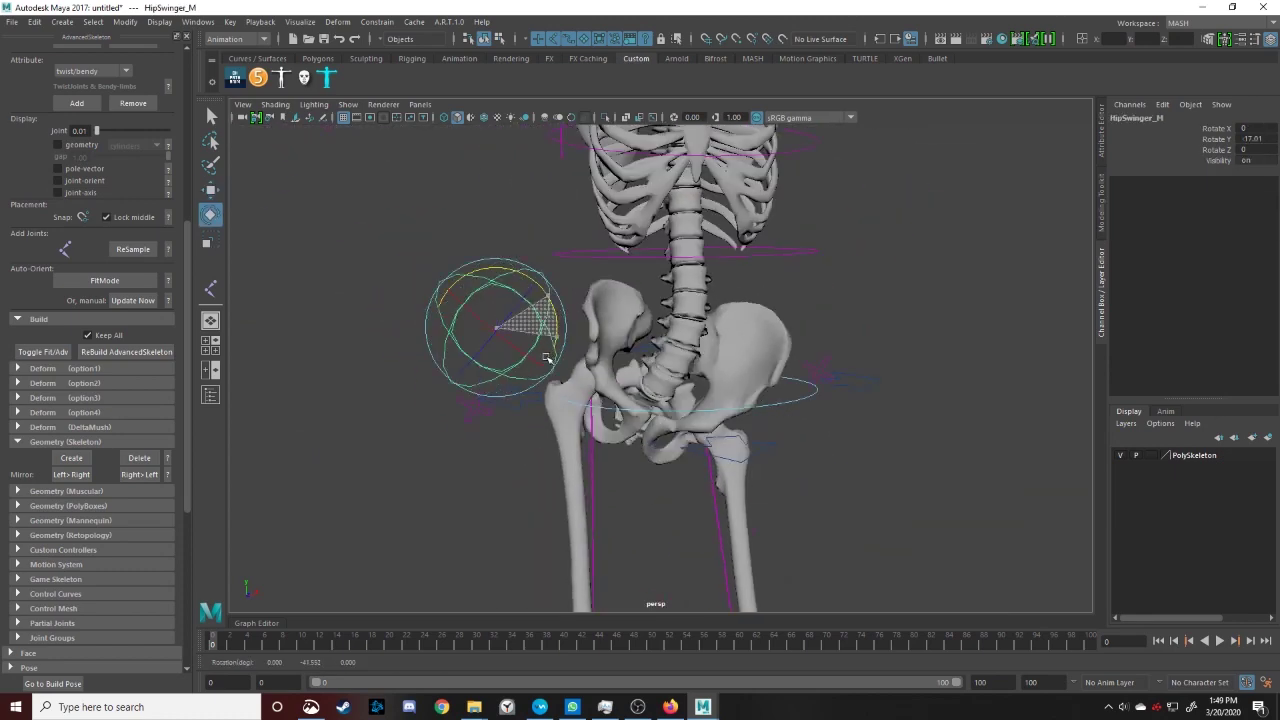
left_click_drag(547, 358, 883, 297)
key("ctrl+z")
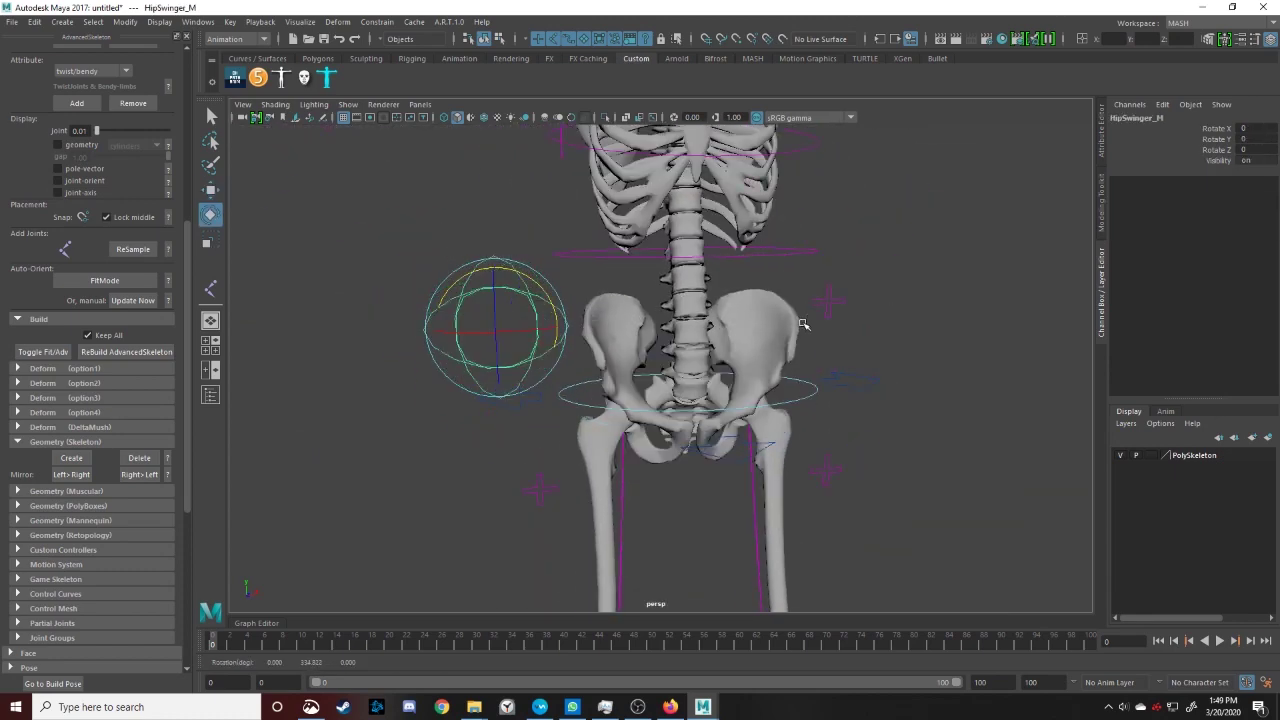
Test moving the whole rig with the Main control around the feet
scroll(775, 352, "down", 8)
middle_click_drag(746, 380, 743, 297, "alt")
left_click(686, 552)
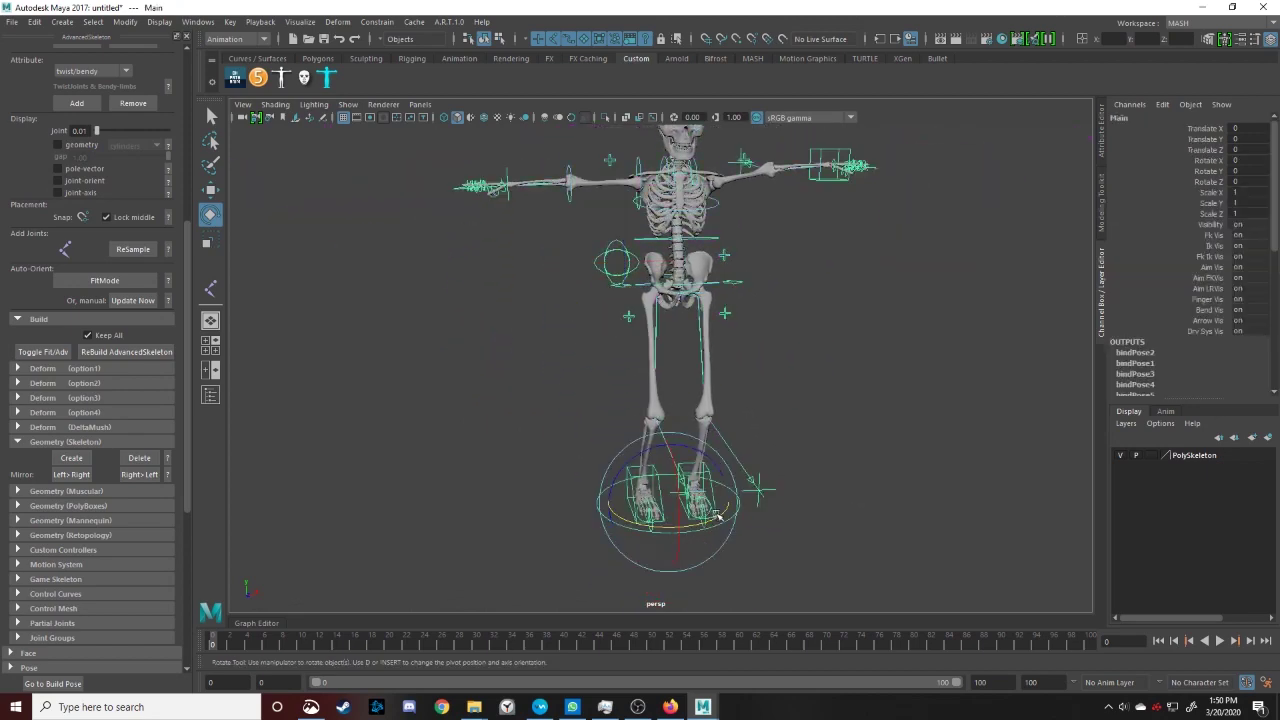
key("w")
mouse_move(752, 490)
left_mouse_down()
mouse_move(855, 494)
mouse_move(640, 496)
mouse_move(775, 494)
left_mouse_up()
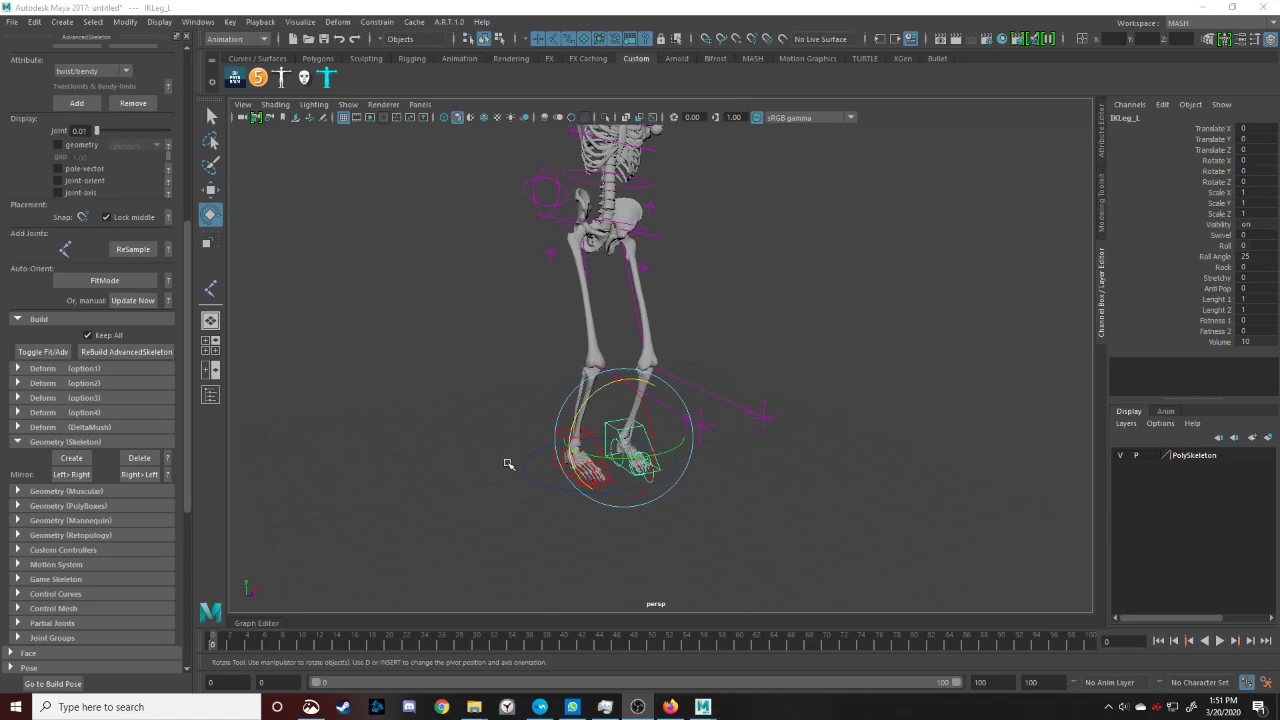
Test the left leg's IK by moving and rotating its foot control
right_click_drag(565, 477, 760, 512, "alt")
middle_click_drag(726, 517, 770, 365, "alt")
right_click_drag(750, 402, 850, 405, "alt")
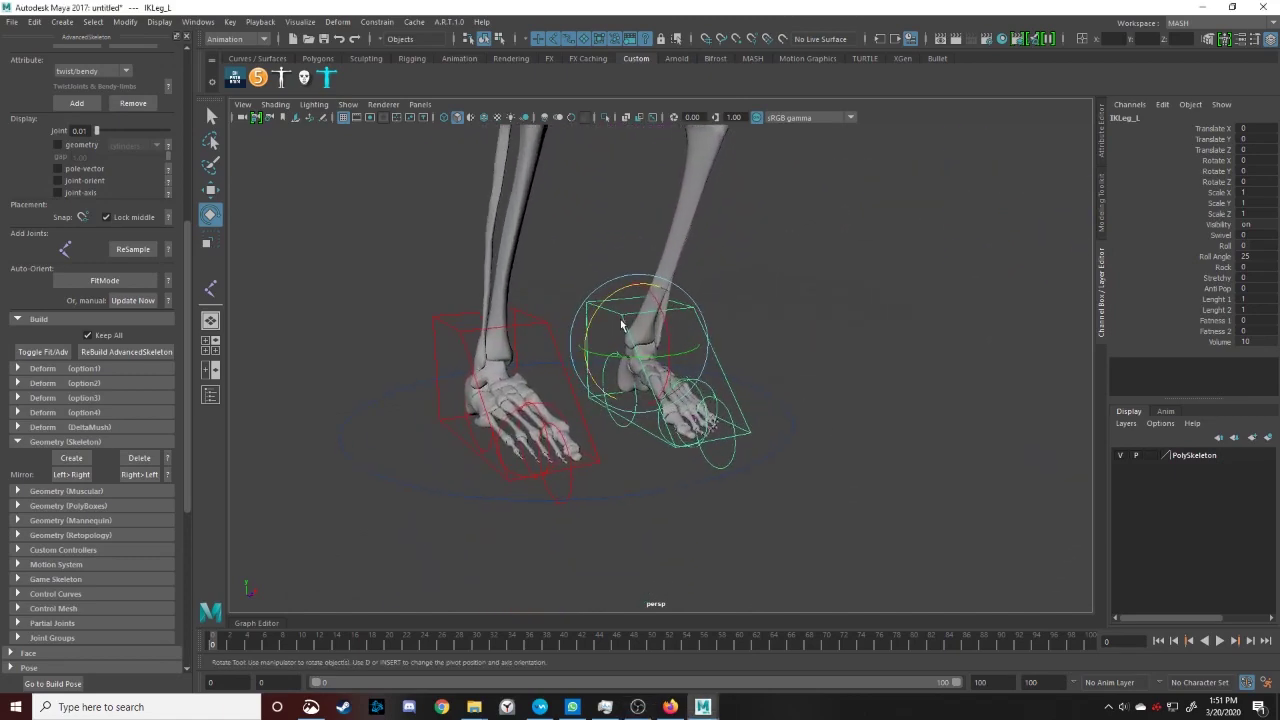
key("q")
key("w")
left_click_drag(672, 297, 742, 256)
key("e")
left_click_drag(726, 316, 776, 306)
left_click_drag(872, 383, 896, 307, "alt")
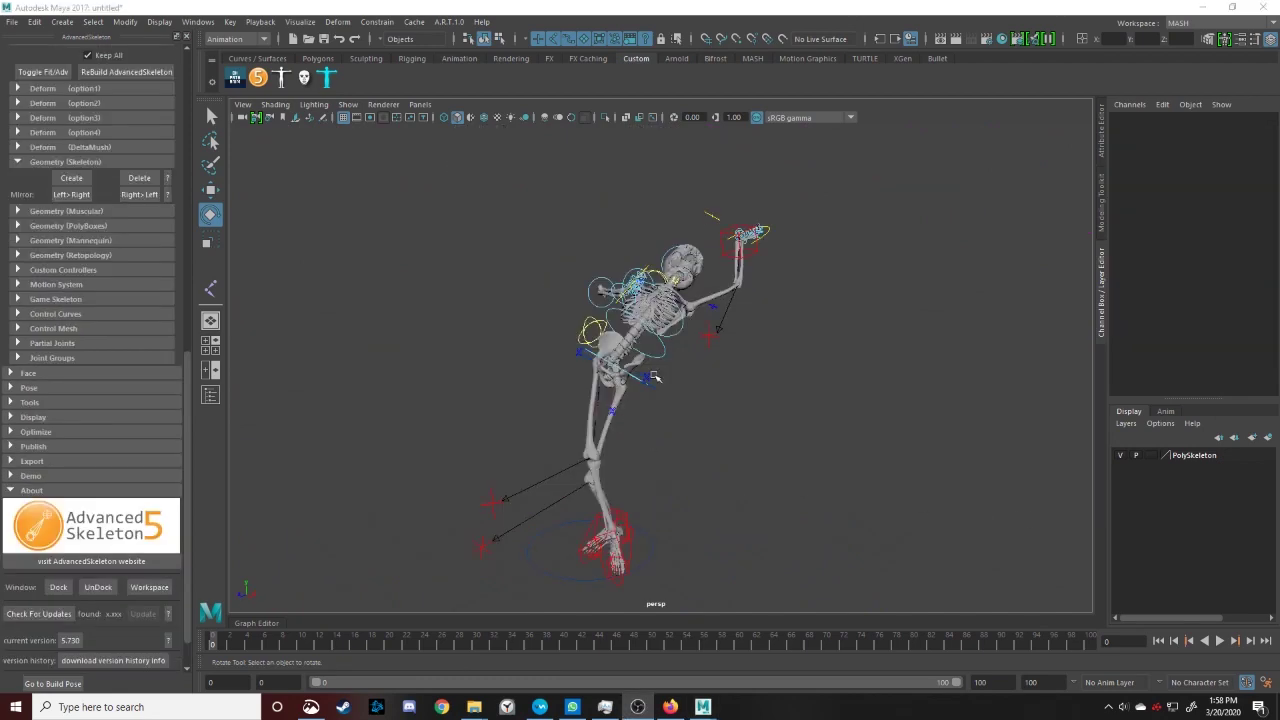
Return the posed rig to its build pose
mouse_move(655, 377)
left_mouse_down("alt")
mouse_move(789, 357)
mouse_move(636, 369)
mouse_move(668, 372)
left_mouse_up("alt")
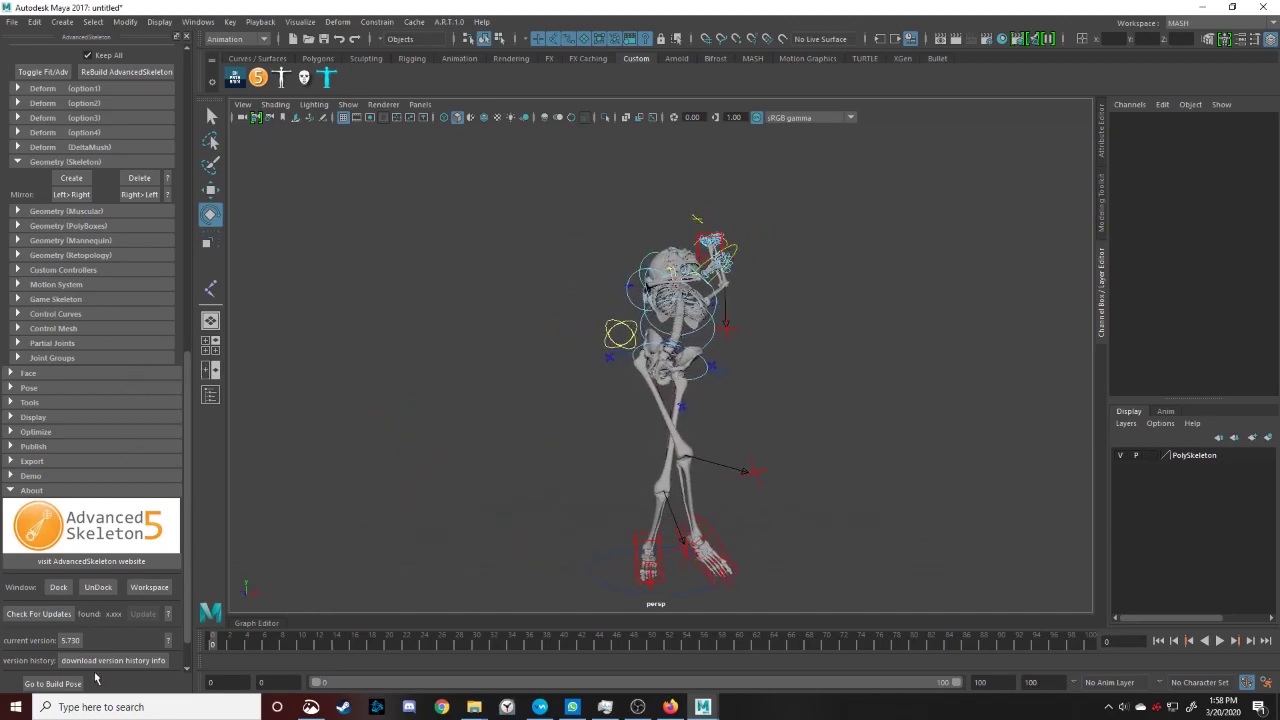
left_click(45, 687)
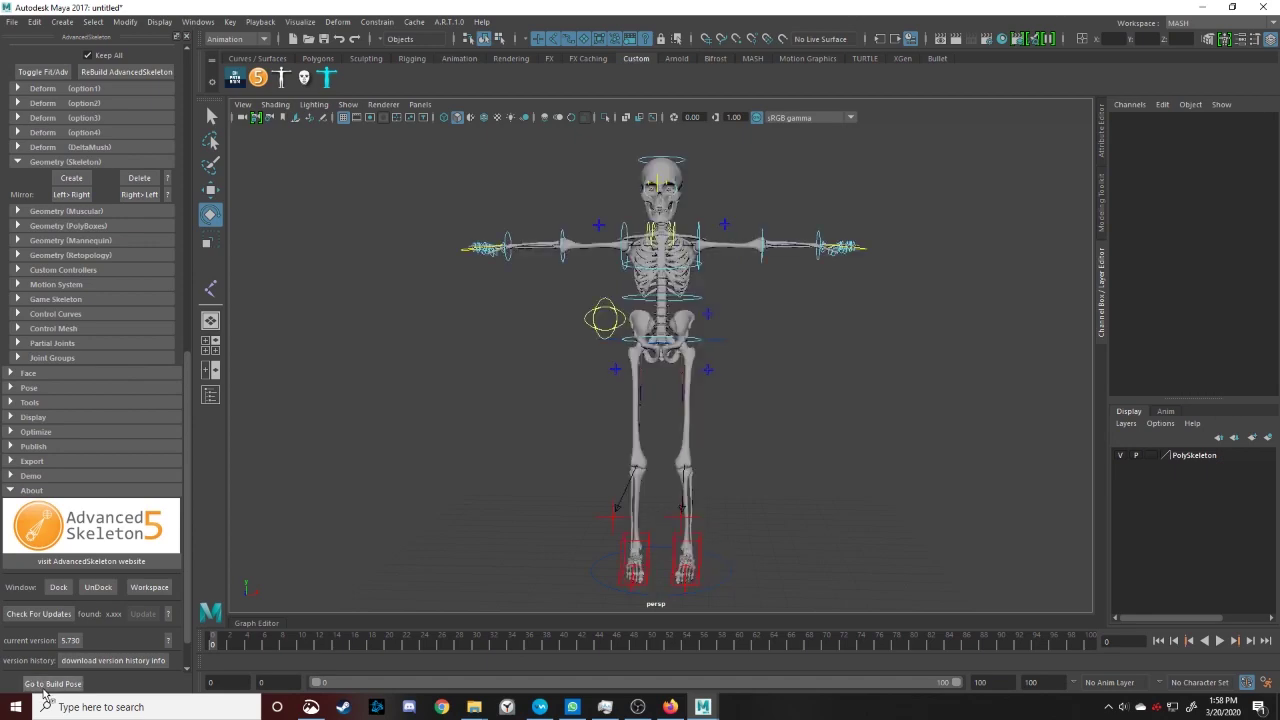
right_click_drag(620, 390, 714, 451, "alt")
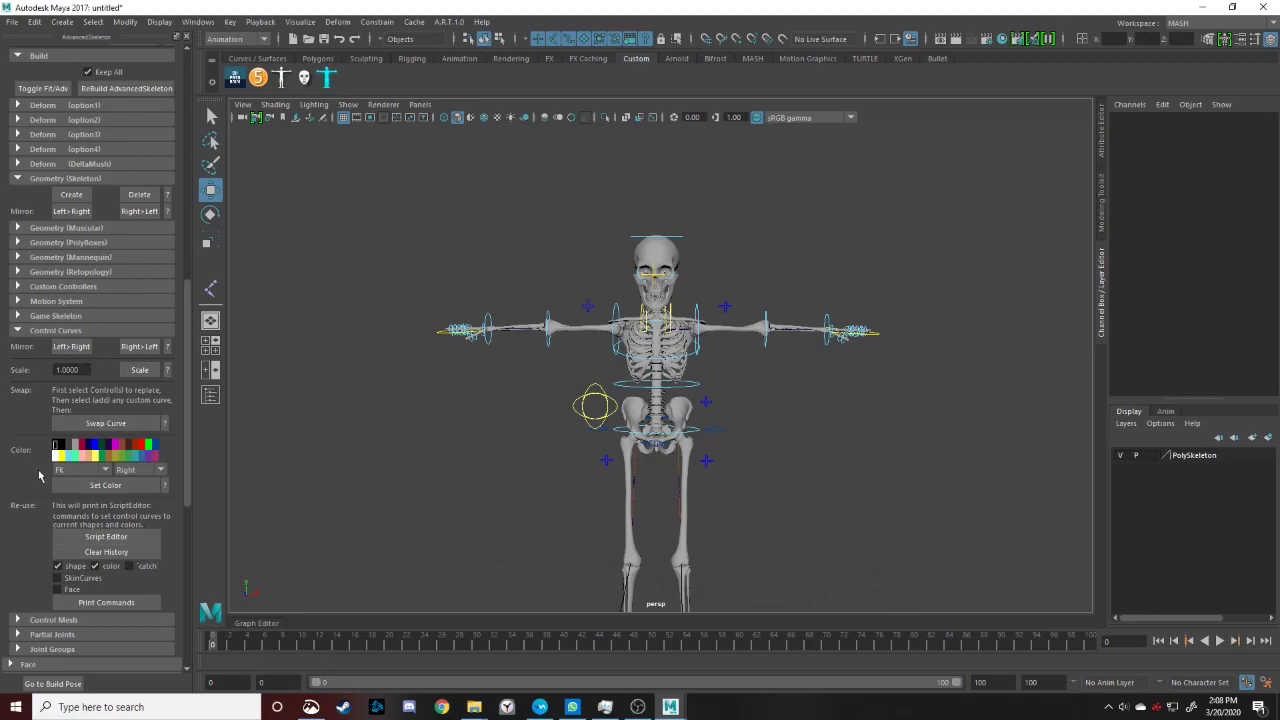
Scale the right elbow's FK control curve by 0.75
right_click_drag(620, 258, 769, 383, "alt")
left_click_drag(456, 310, 611, 359, "alt")
middle_click_drag(547, 344, 492, 340, "alt")
right_click_drag(492, 340, 618, 355, "alt")
middle_click_drag(618, 355, 566, 360, "alt")
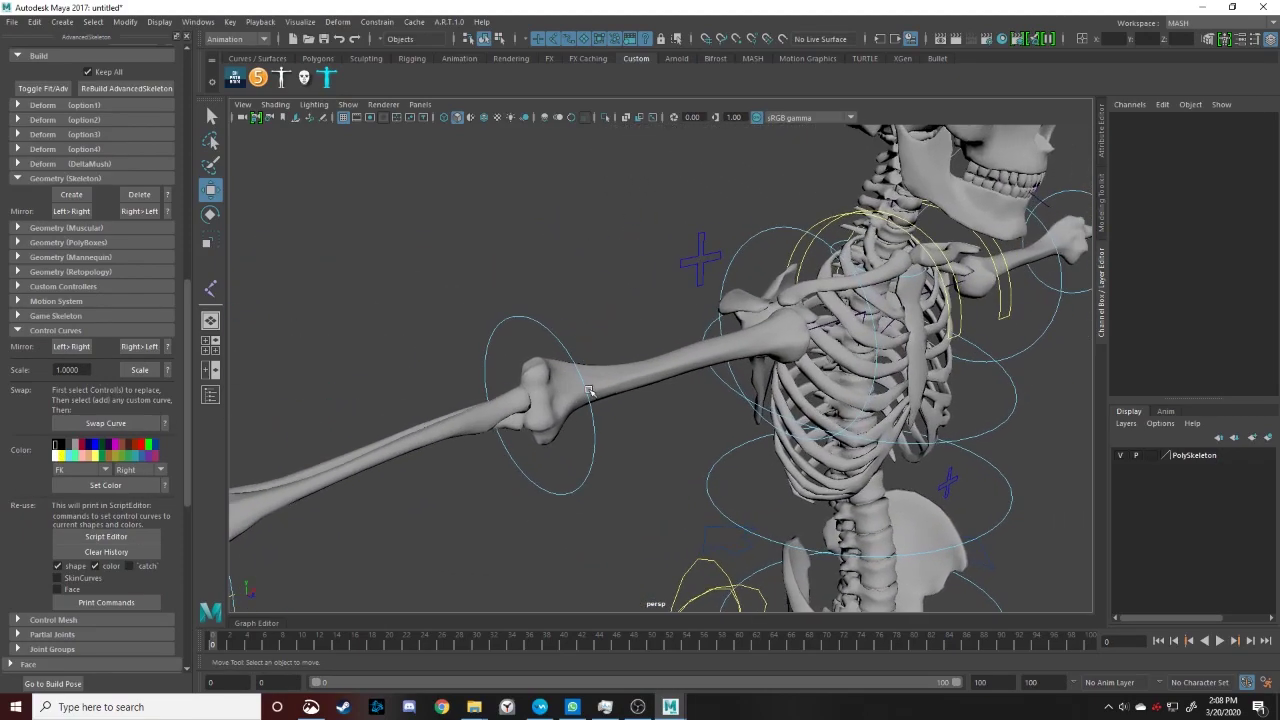
right_click_drag(566, 360, 535, 358, "alt")
left_click_drag(560, 362, 500, 336, "alt")
left_click_drag(499, 215, 532, 258)
middle_click_drag(532, 258, 498, 330, "alt")
right_click_drag(498, 330, 530, 336, "alt")
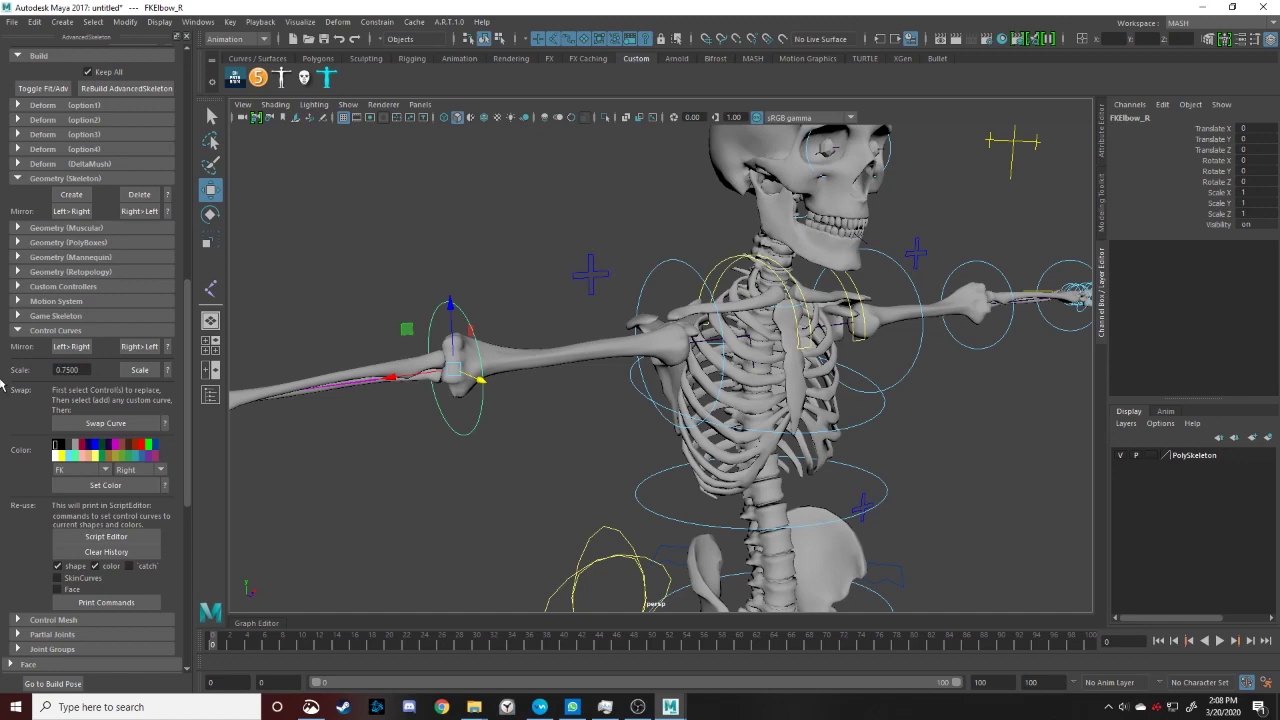
left_click(140, 371)
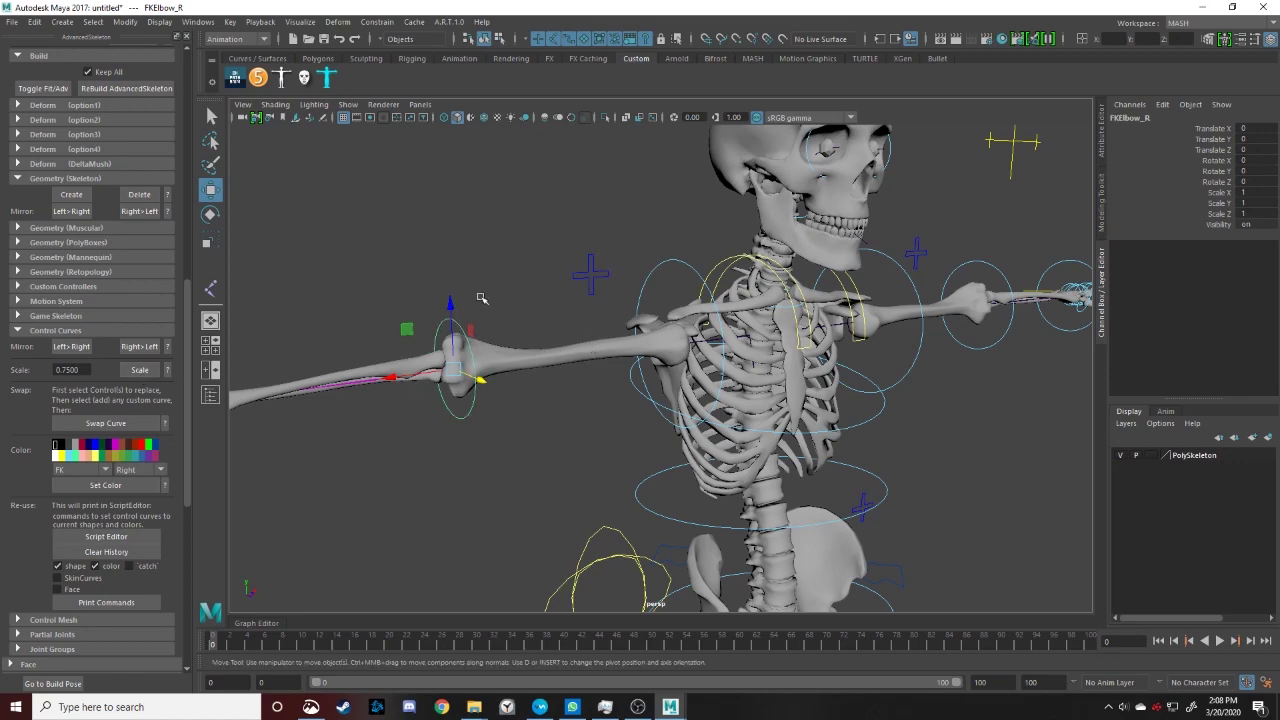
Mirror the control curve shapes from right to left so the left elbow's curve matches the right one
left_click_drag(728, 328, 545, 312, "alt")
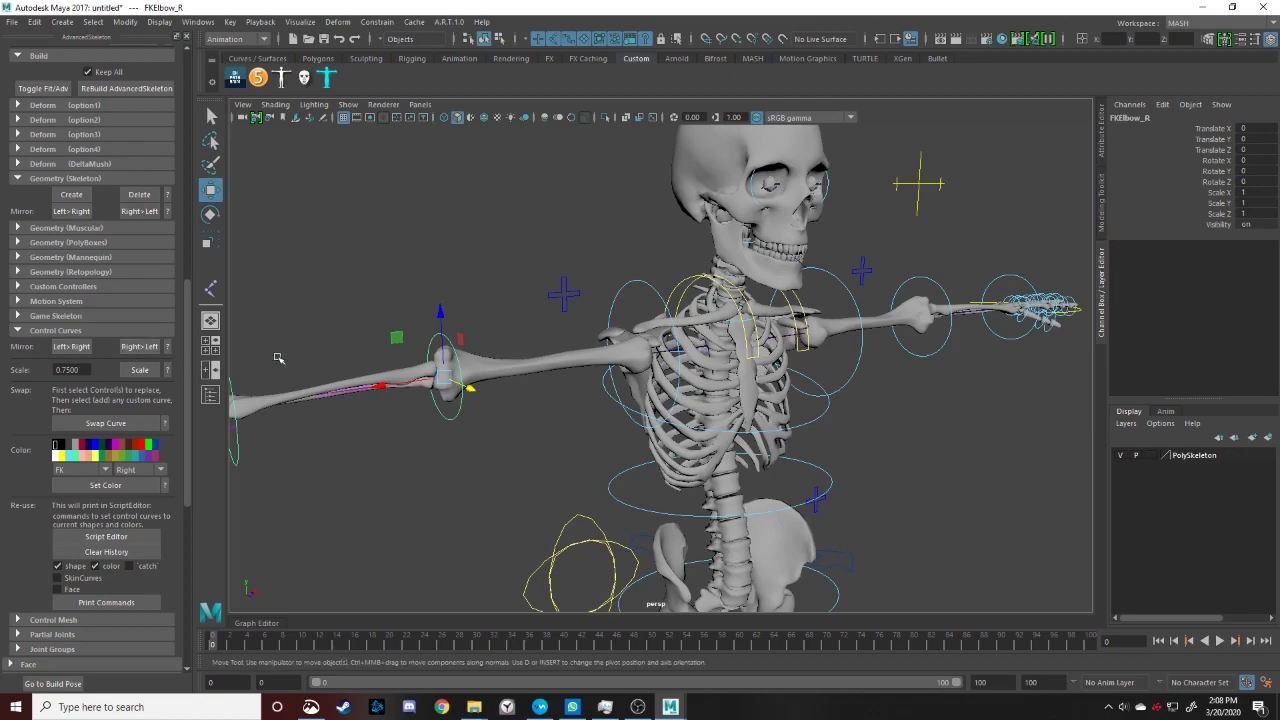
left_click_drag(494, 312, 765, 385, "alt")
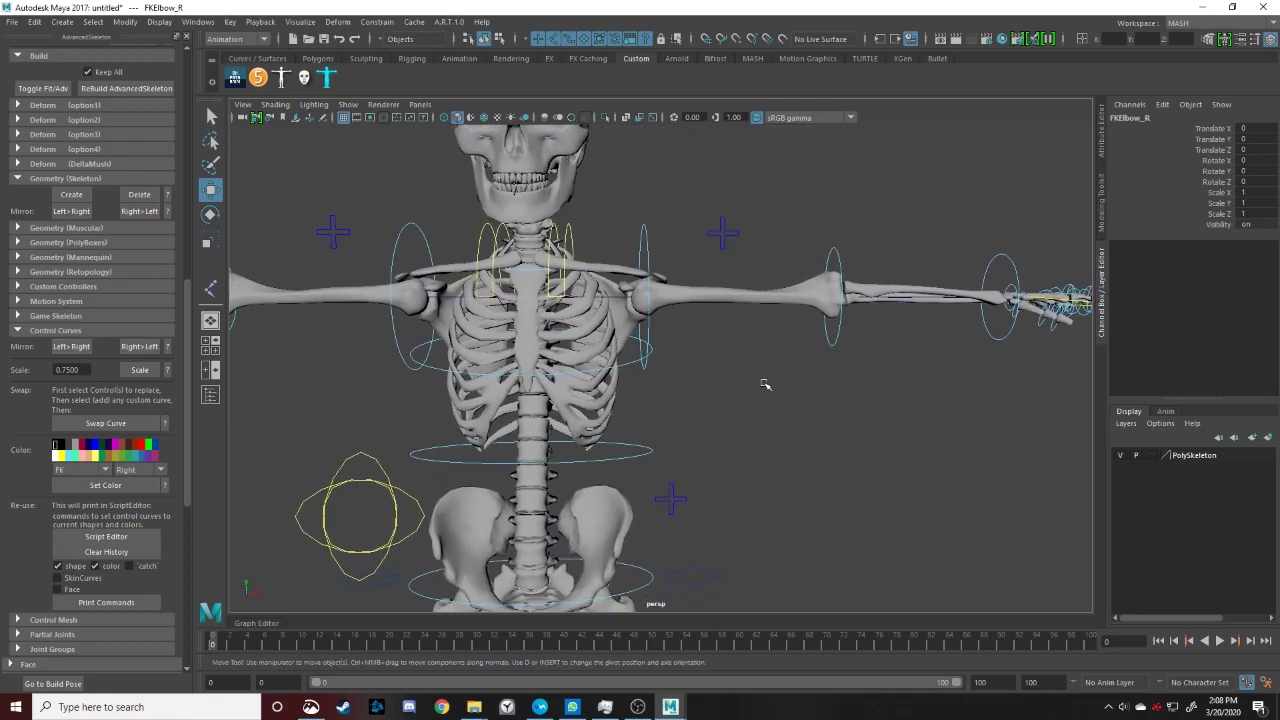
right_click_drag(862, 354, 510, 360, "alt")
left_click_drag(510, 360, 757, 322, "alt")
scroll(757, 322, "up", 8)
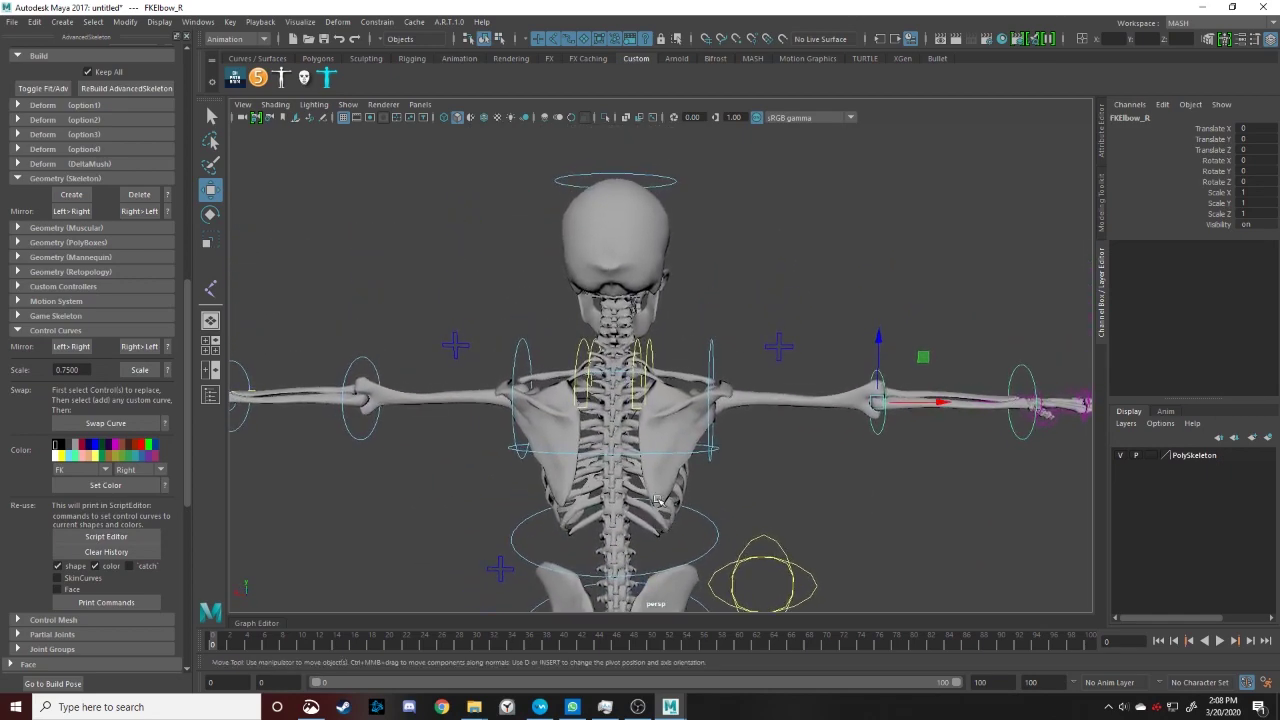
right_click_drag(673, 491, 650, 484, "alt")
left_click(134, 349)
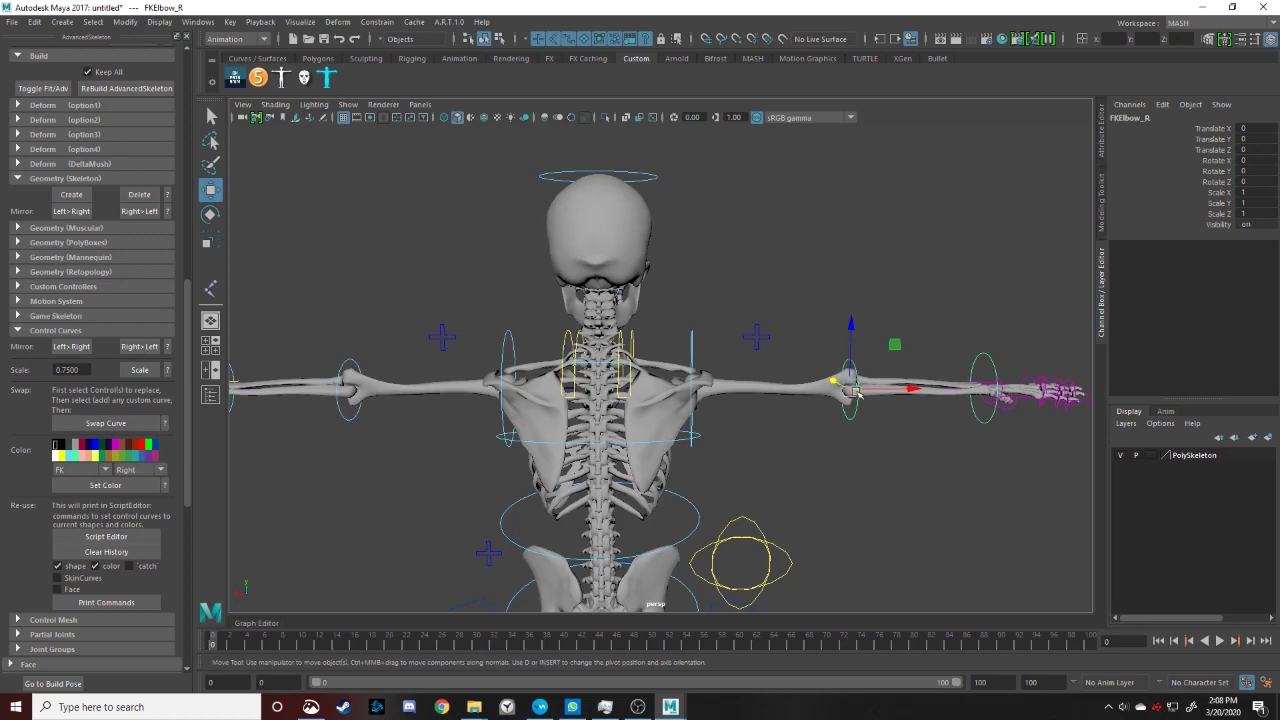
left_click(345, 362)
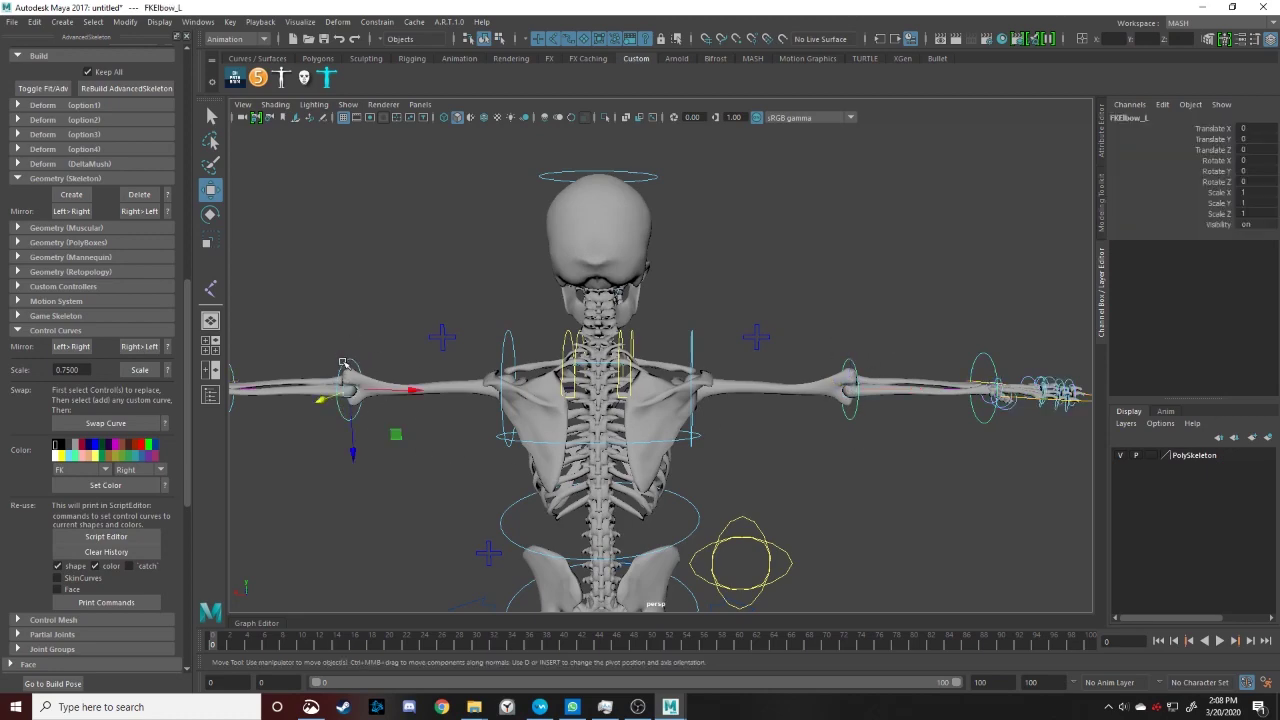
left_click_drag(350, 358, 615, 363, "alt")
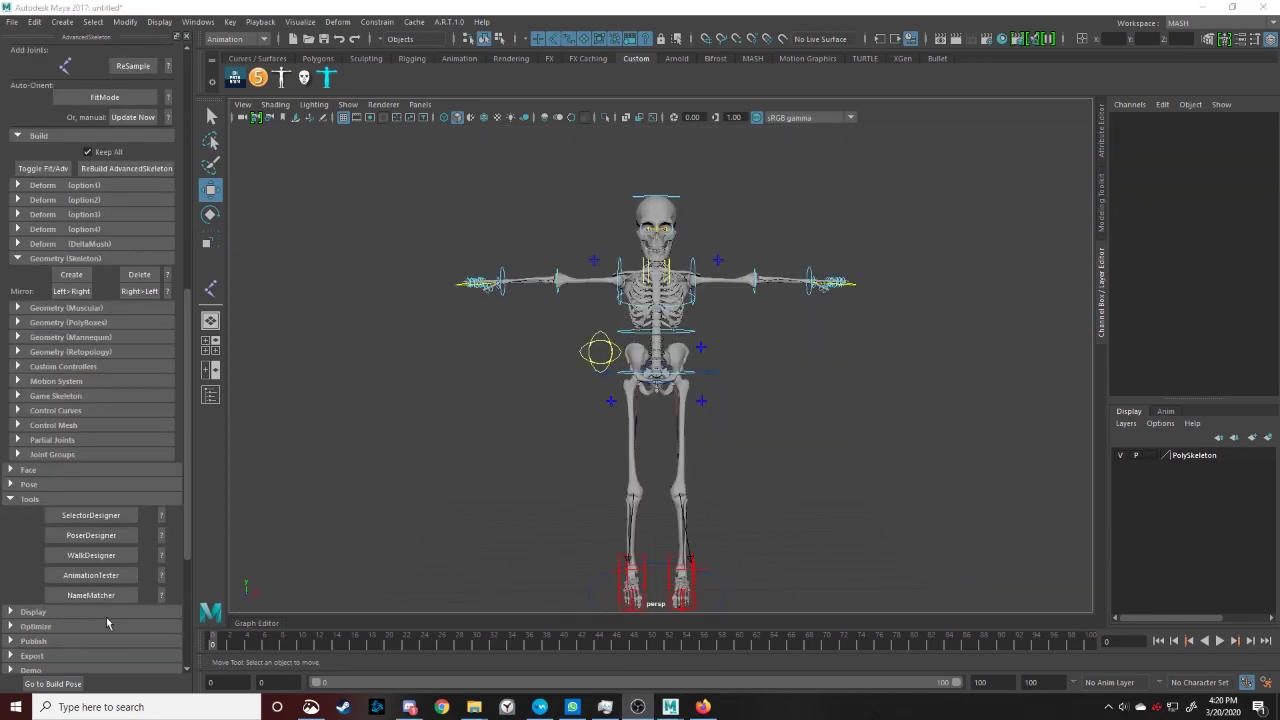
Start a WalkDesigner walk cycle on the rig with walk_male at 1.0, and play it back from the side
left_click(118, 556)
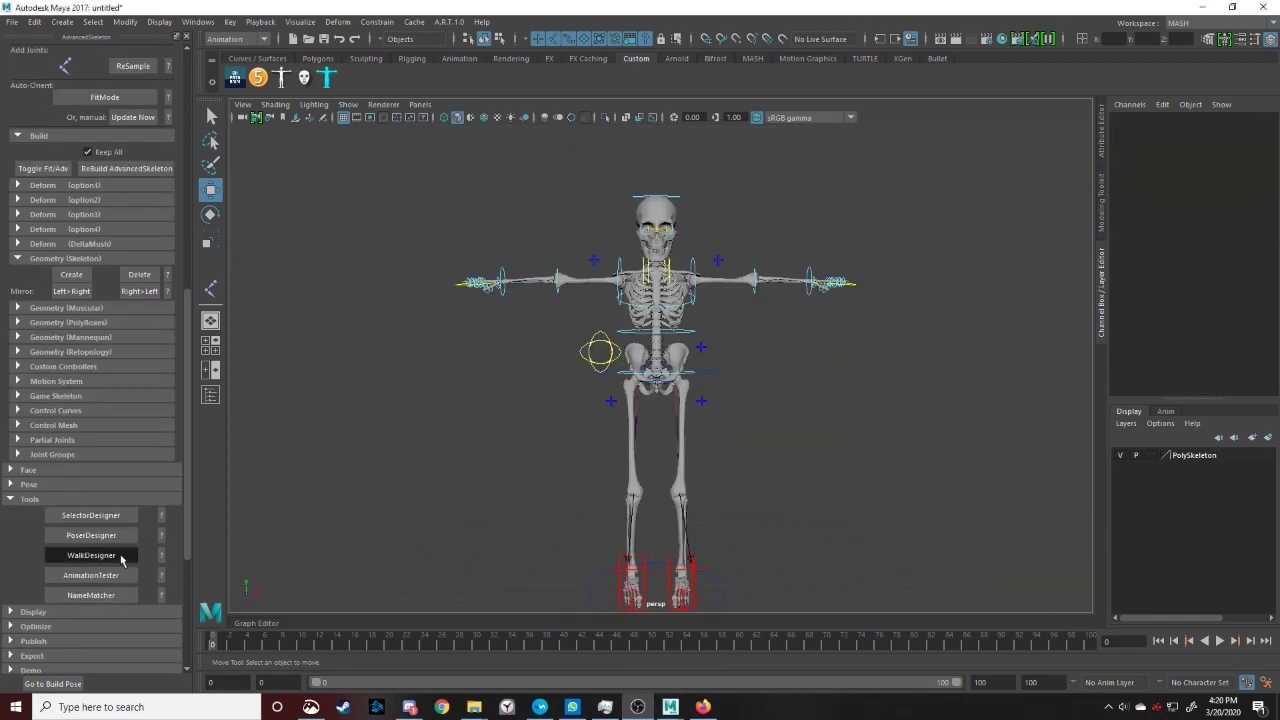
left_click(809, 168)
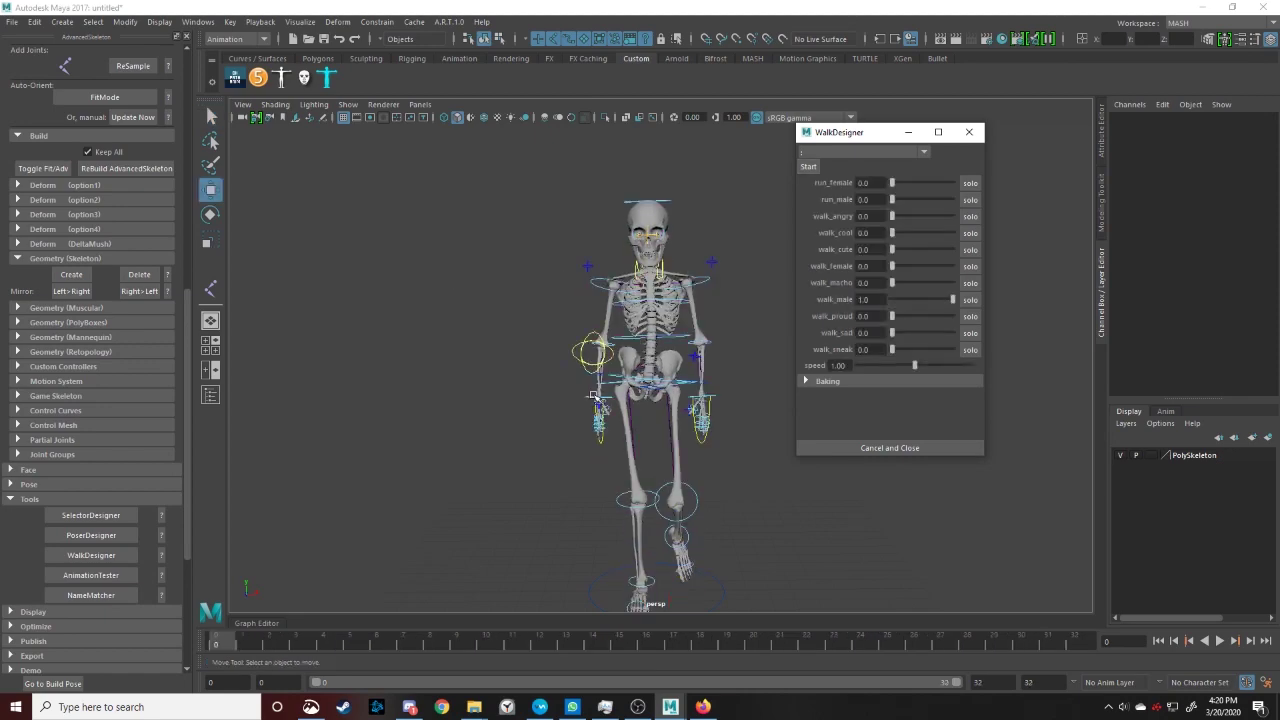
left_click_drag(602, 389, 671, 397, "alt")
middle_click_drag(671, 397, 481, 367, "alt")
left_click(1219, 640)
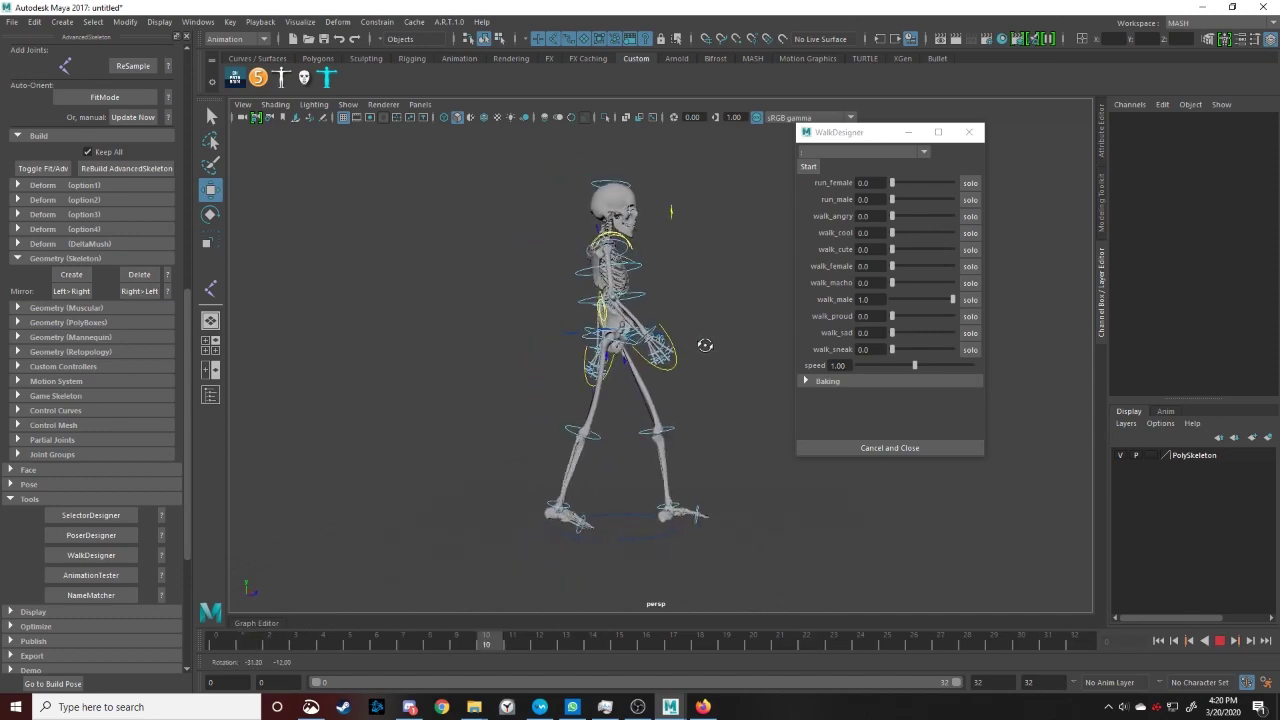
mouse_move(707, 347)
left_mouse_down("alt")
mouse_move(453, 351)
mouse_move(714, 363)
left_mouse_up("alt")
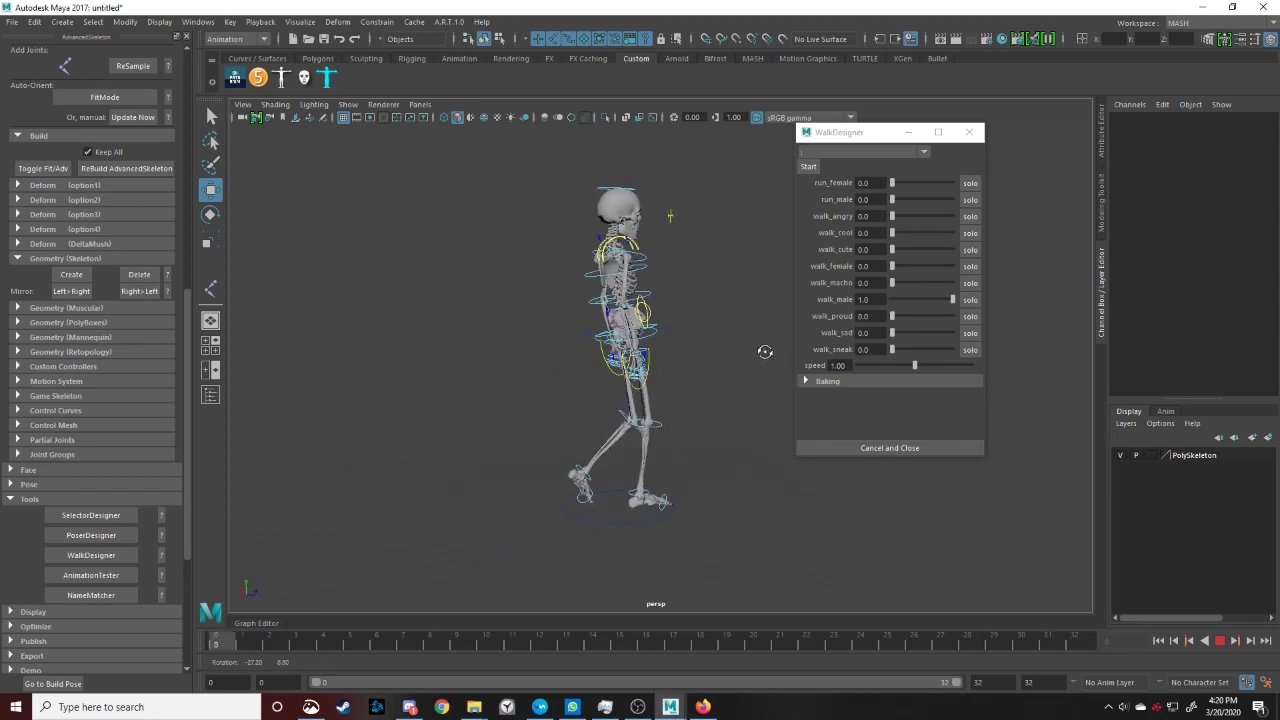